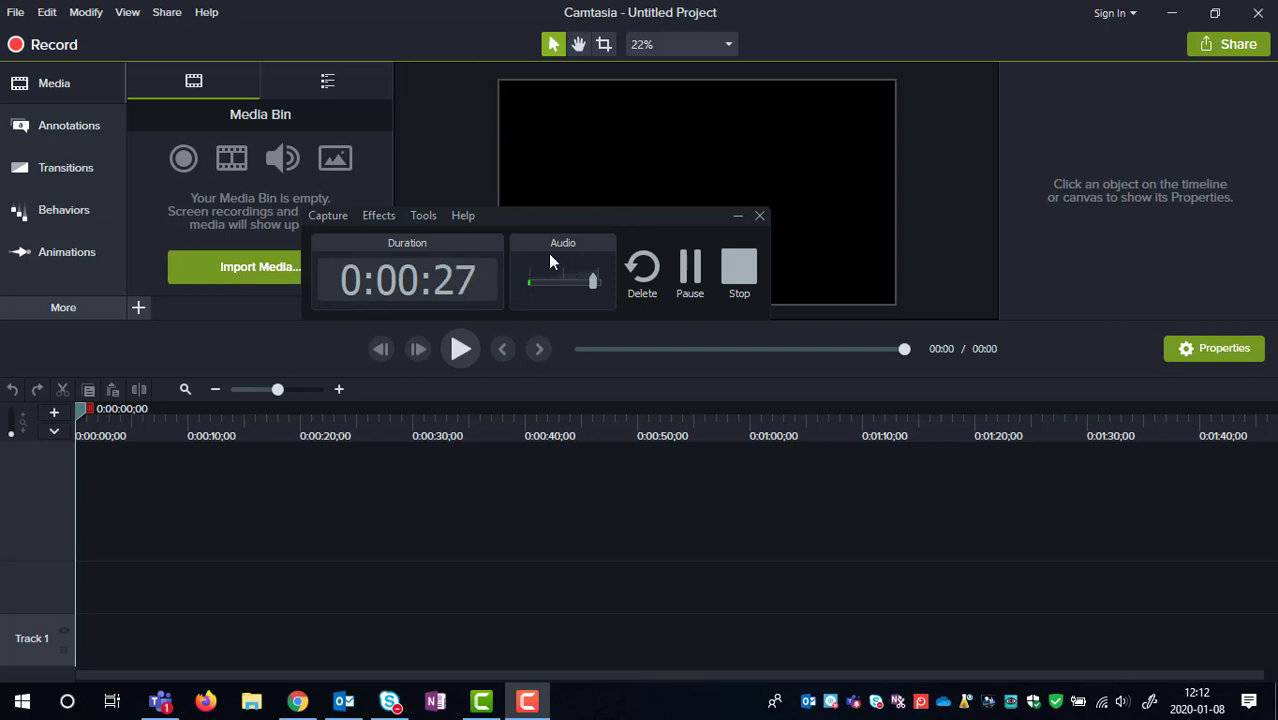
Move the floating recorder window off the visible screen so the editor is unobstructed
click(479, 215)
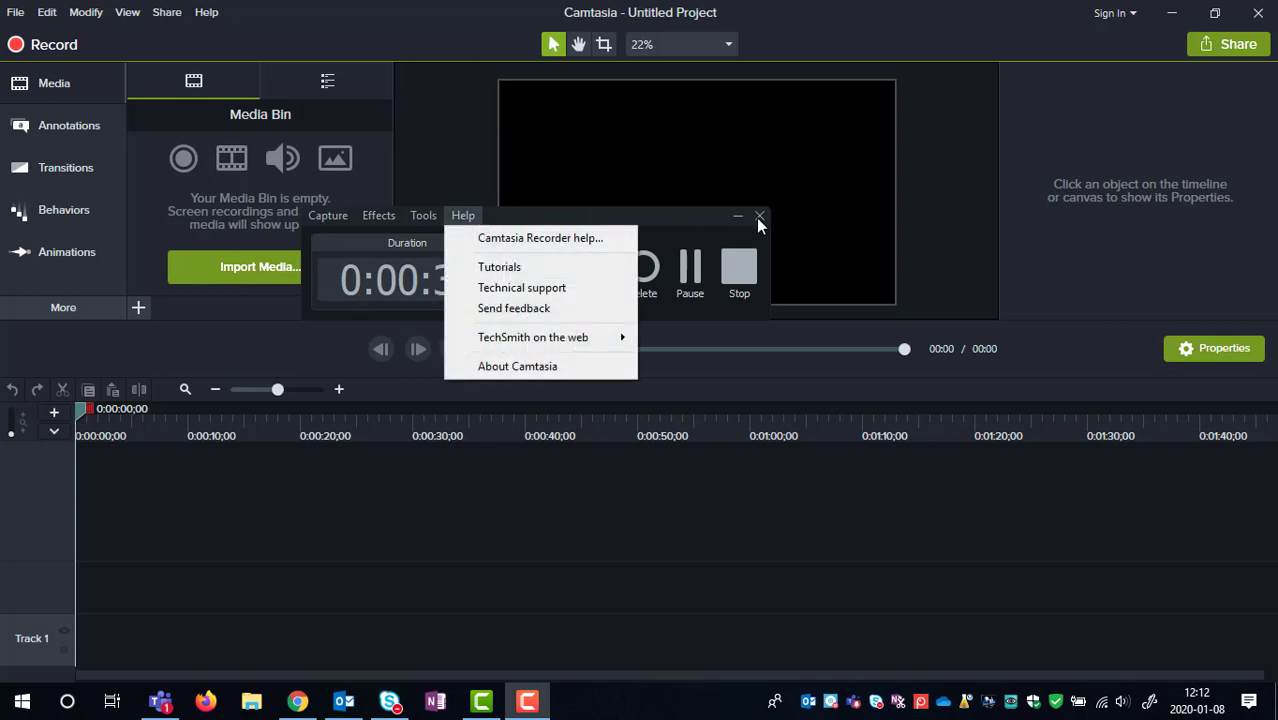
click(654, 216)
drag(652, 216, 1277, 40)
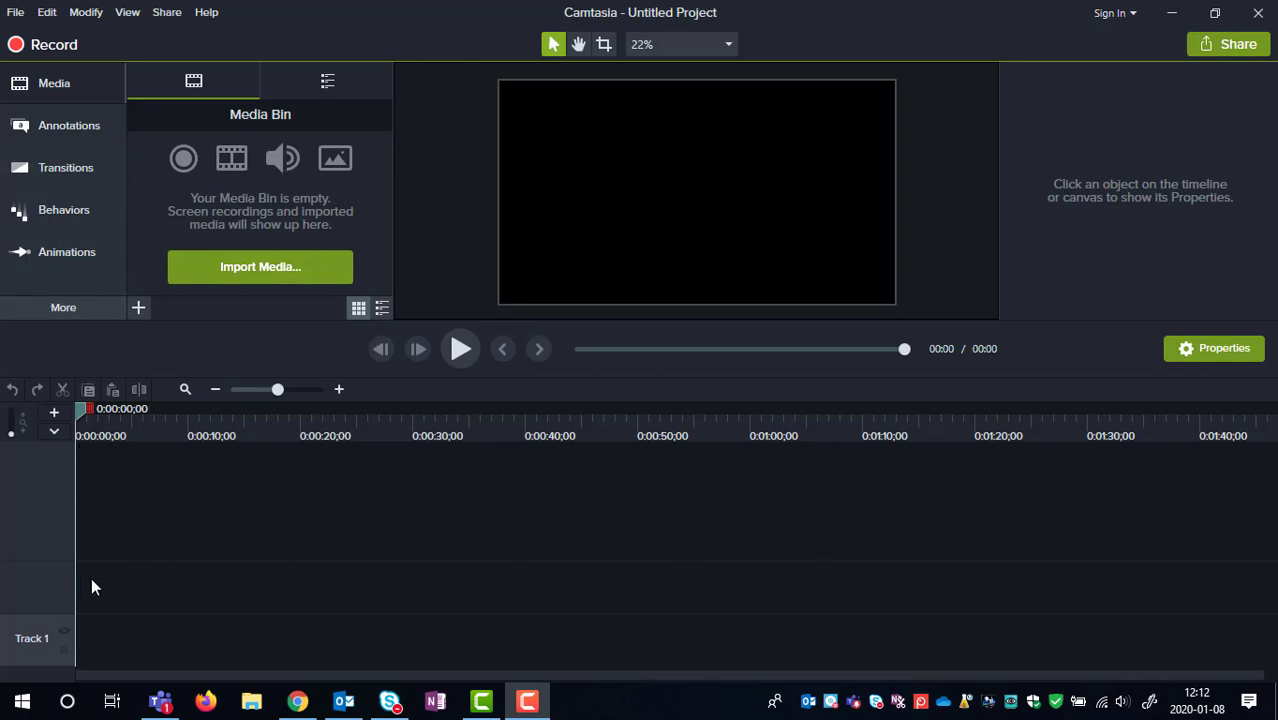
Import the recording Rec 12-14-16 from the Camtasia Studio folder inside Capsules vidéo Camtasia into the Media Bin
click(260, 272)
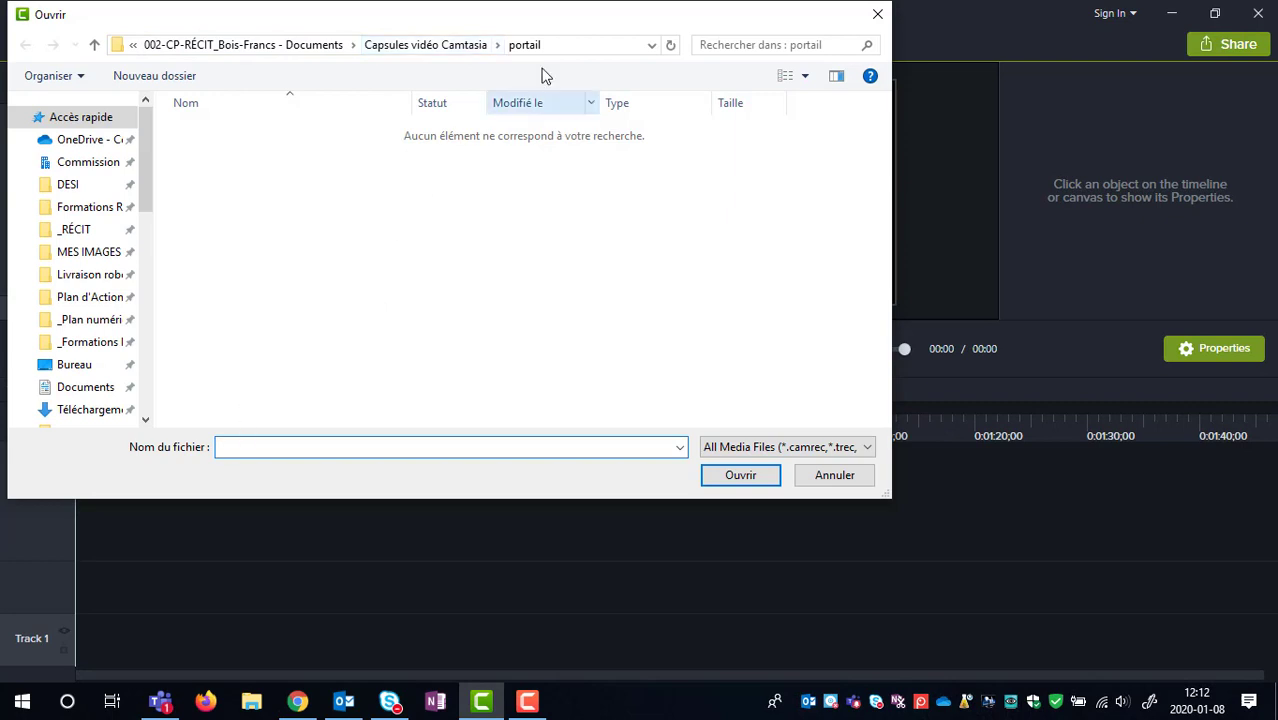
click(462, 45)
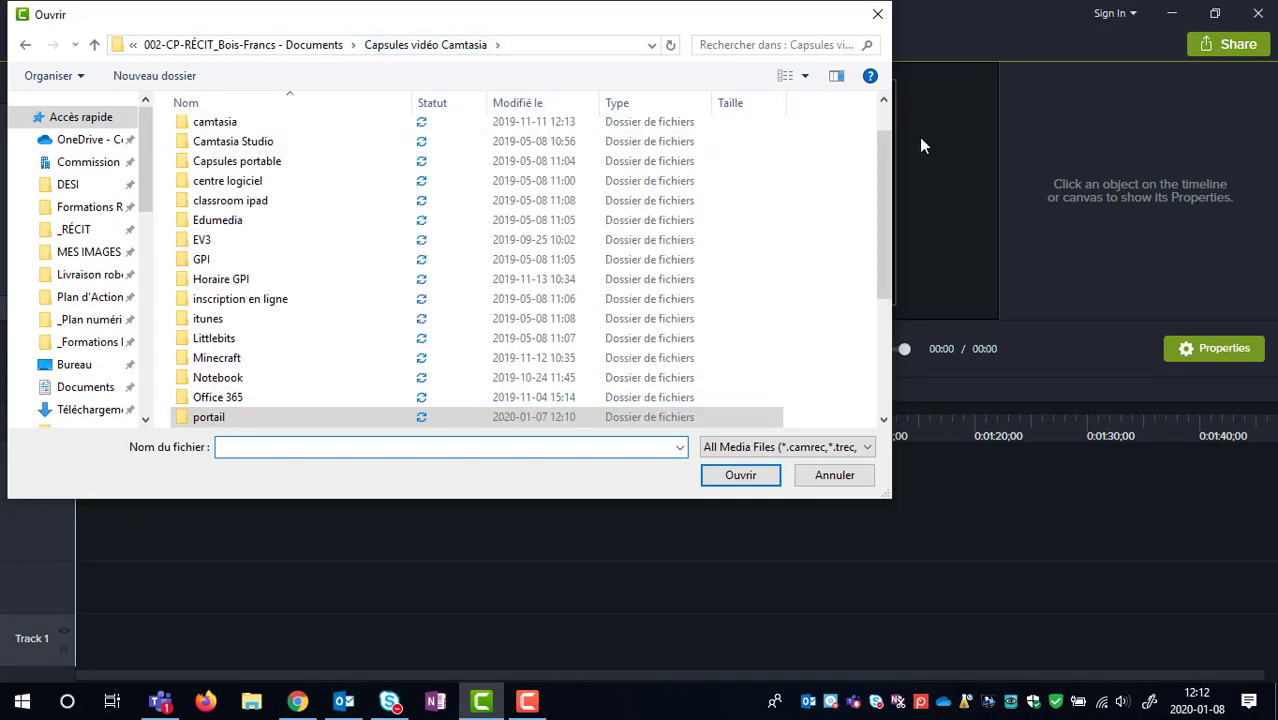
mouse_move(890, 163)
mouse_down()
mouse_move(875, 291)
mouse_move(876, 170)
mouse_up()
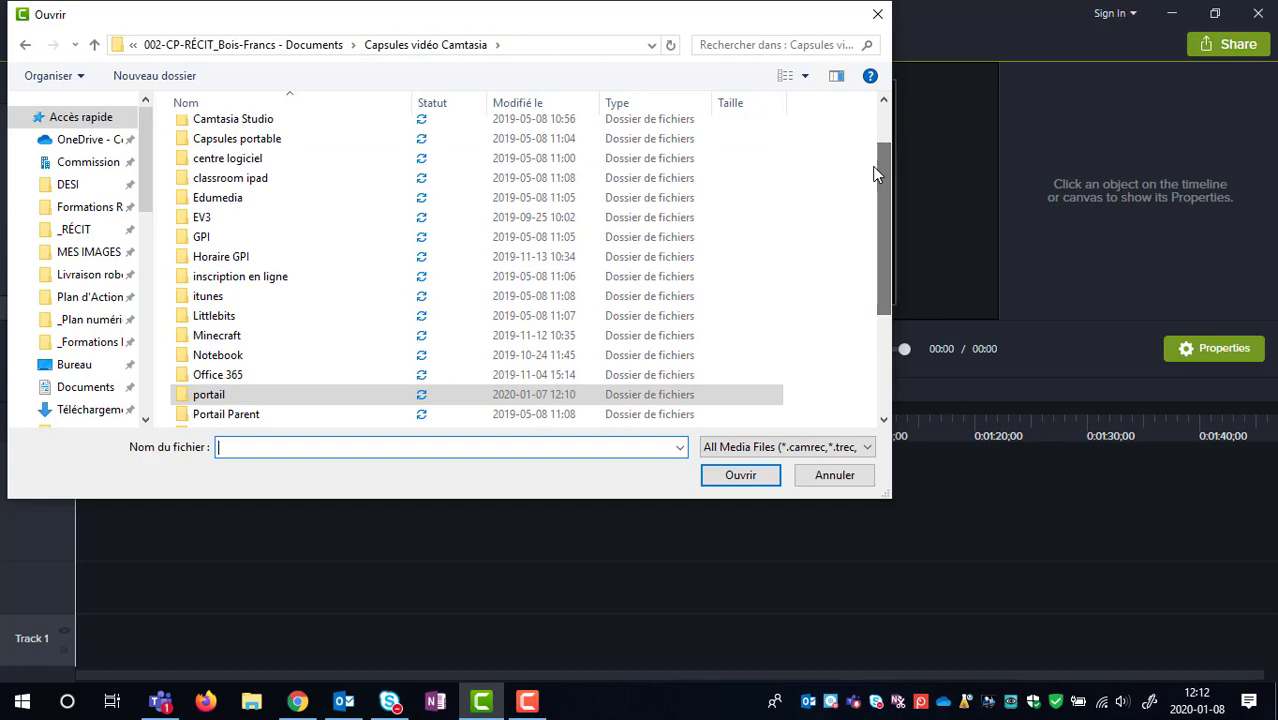
double_click(237, 121)
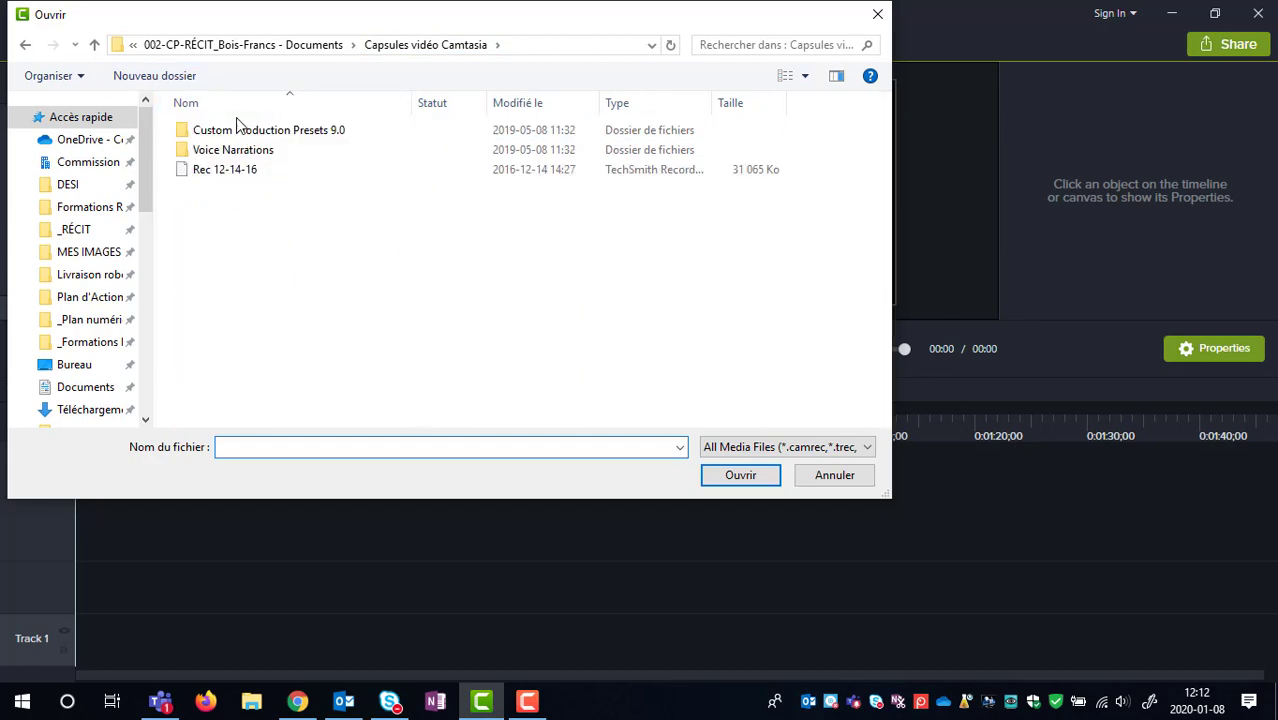
double_click(218, 172)
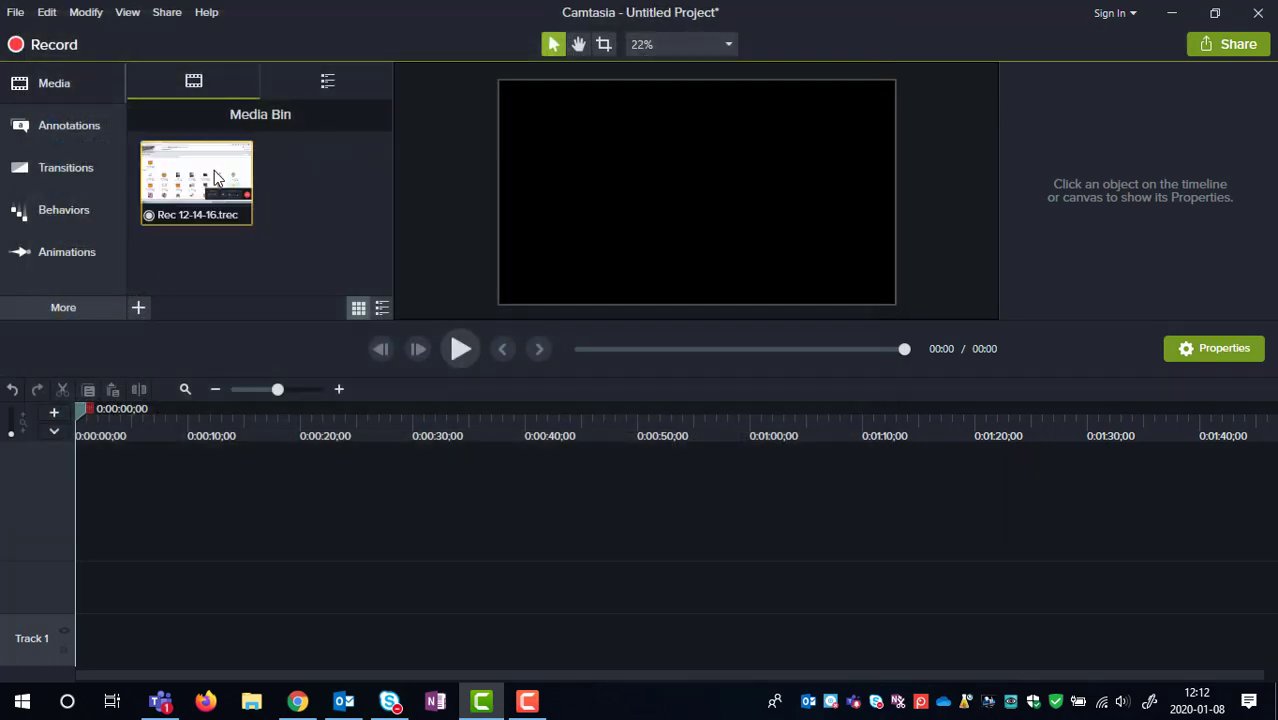
Place the Rec 12-14-16 recording at the timeline start, with its screen clip on Track 1 and its audio on Track 2
mouse_move(198, 180)
mouse_down()
mouse_move(140, 499)
mouse_move(143, 579)
mouse_move(98, 662)
mouse_move(103, 585)
mouse_move(80, 576)
mouse_up()
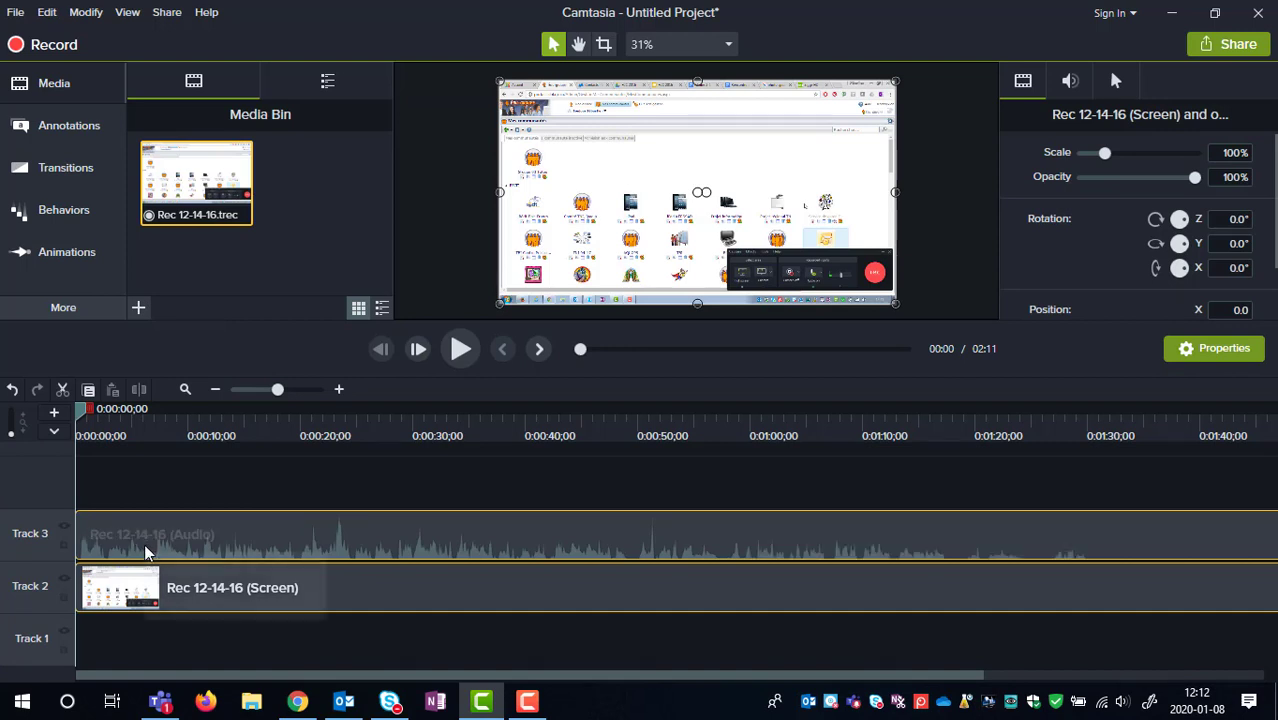
drag(155, 548, 140, 638)
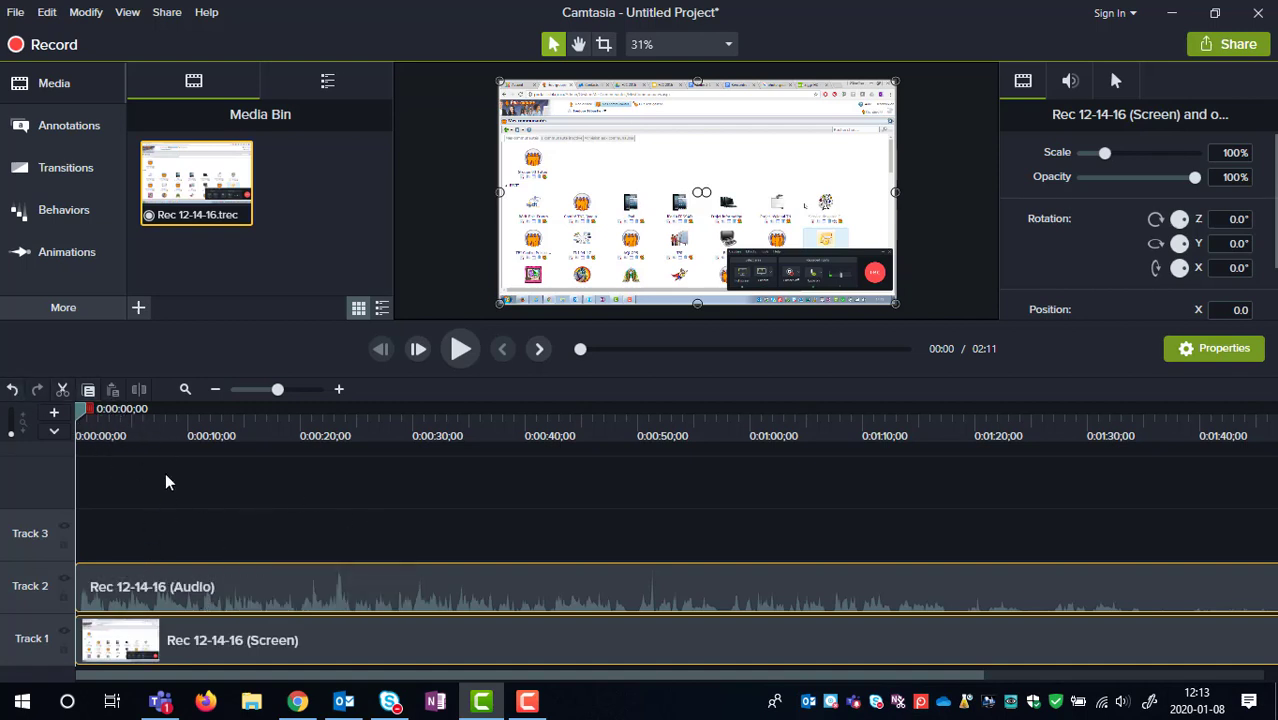
Cut the section from 0:00:14;00 to 0:00:28;15 out of both the screen and audio clips
click(236, 438)
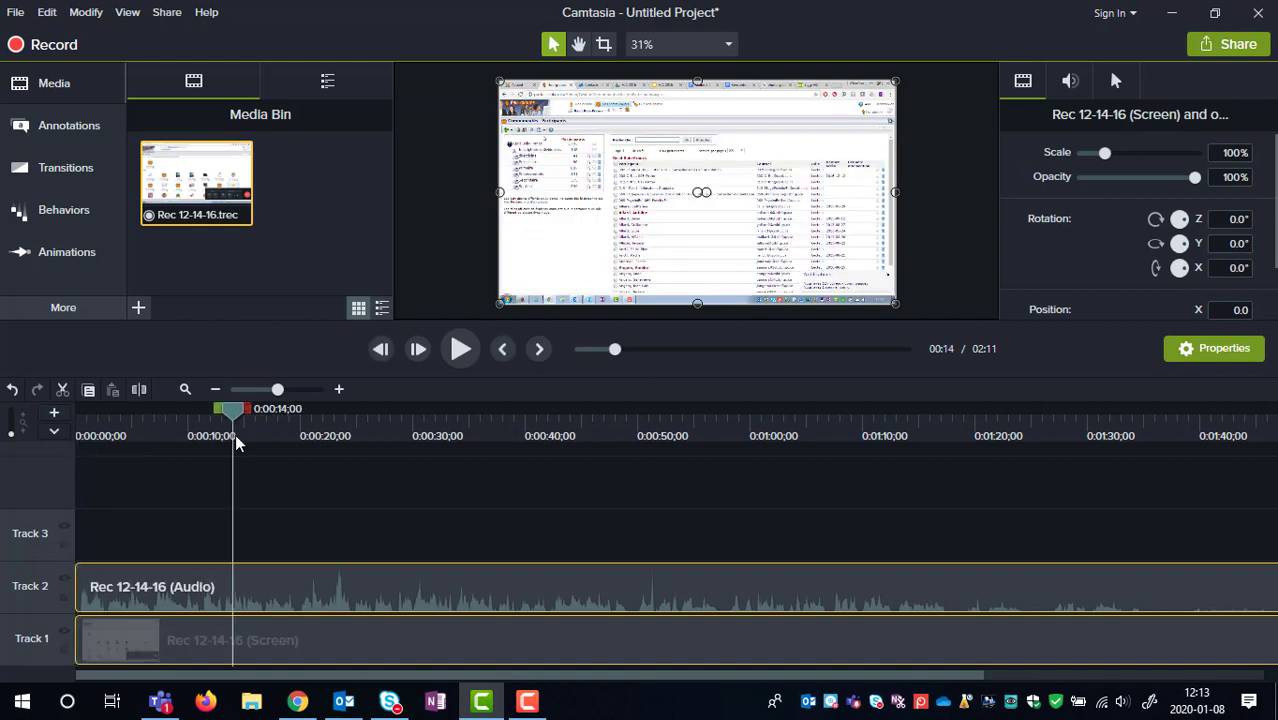
drag(248, 416, 398, 416)
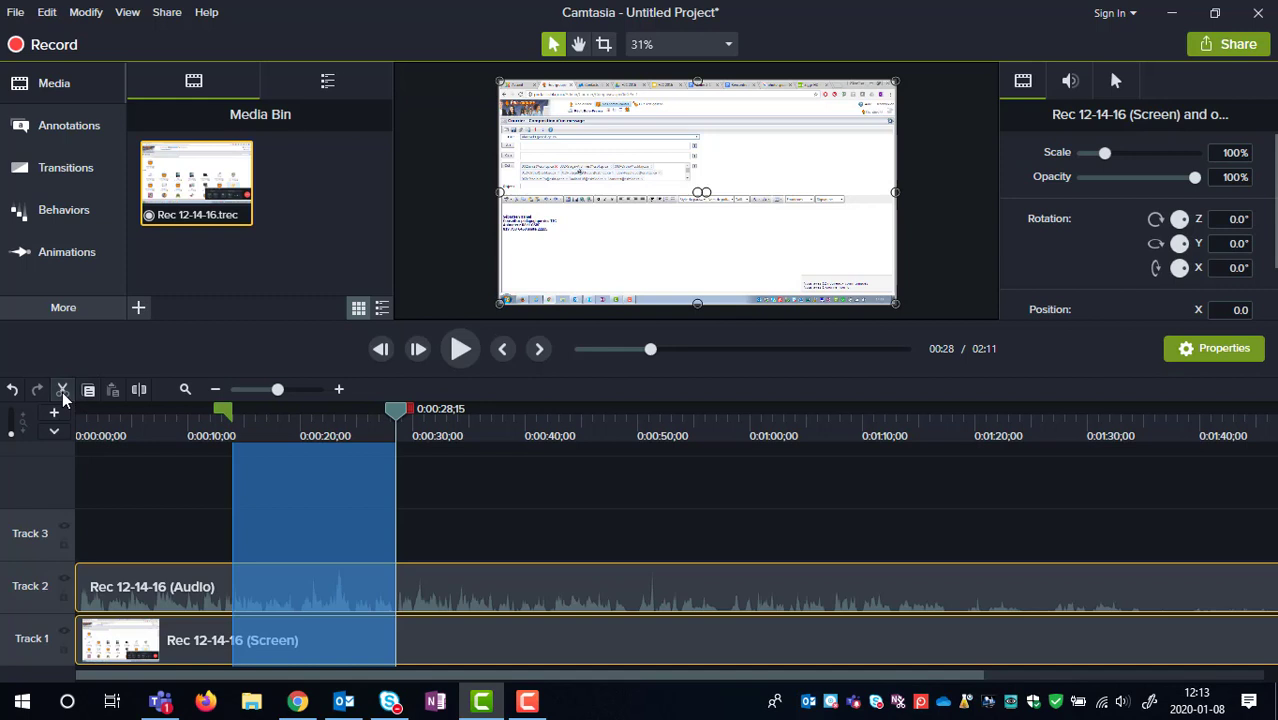
click(62, 389)
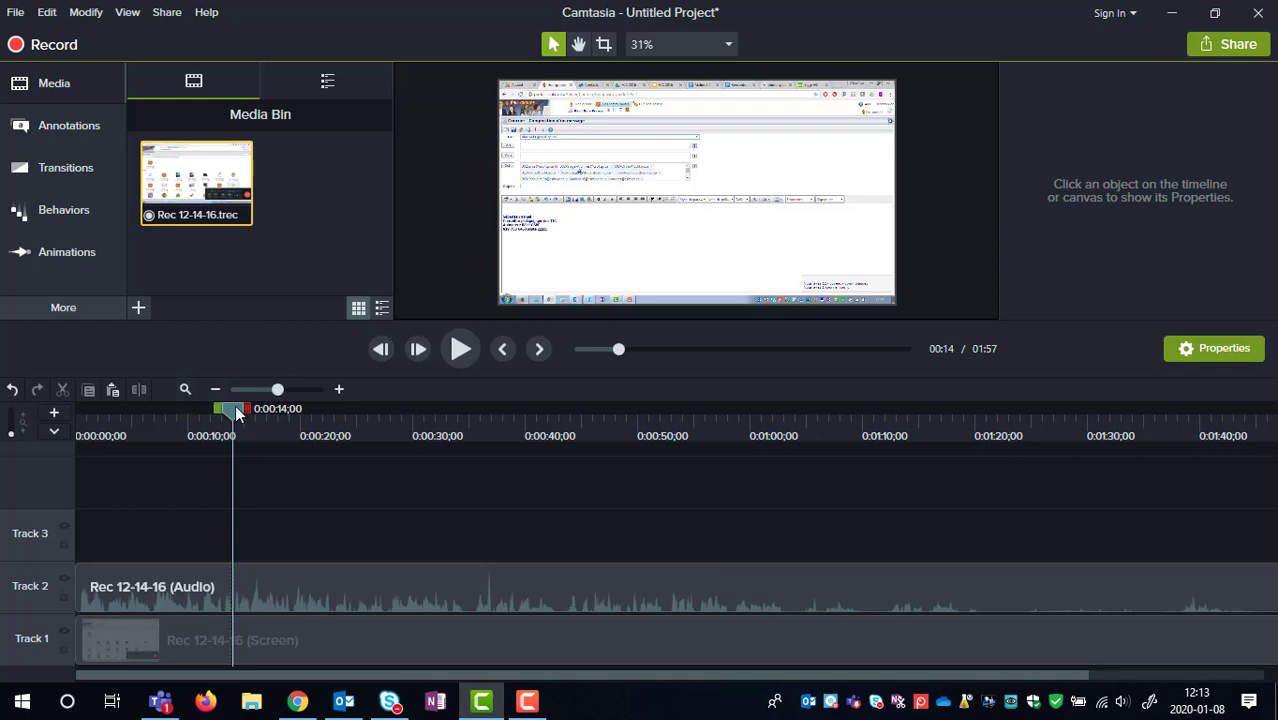
Split the screen and audio clips together at 0:00:30;12 and select the first audio segment
drag(239, 512, 273, 665)
click(137, 393)
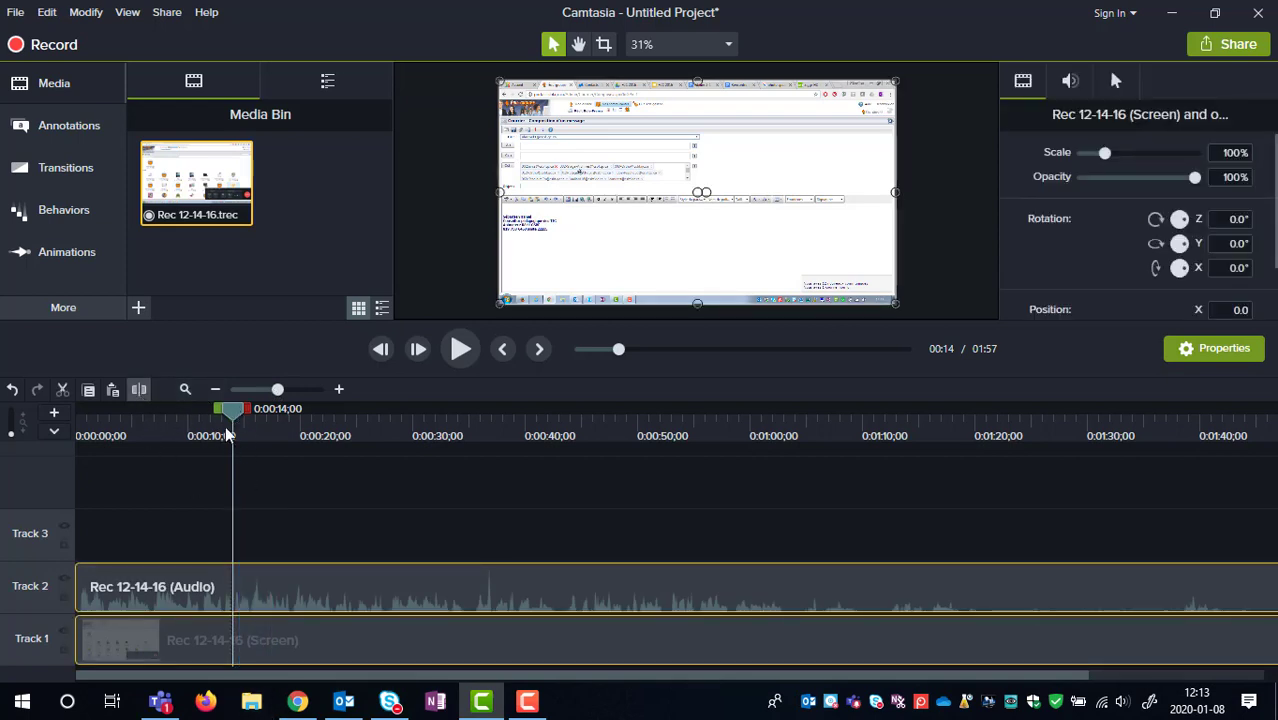
drag(235, 411, 419, 463)
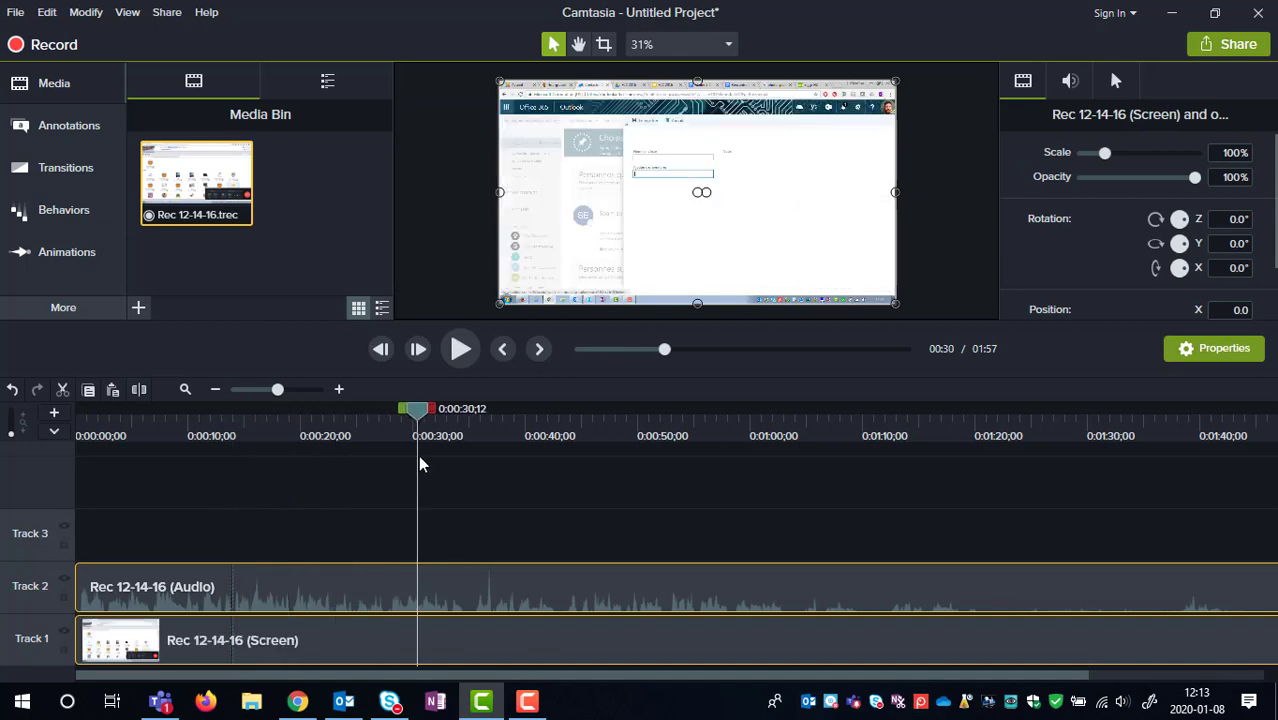
click(139, 389)
click(300, 584)
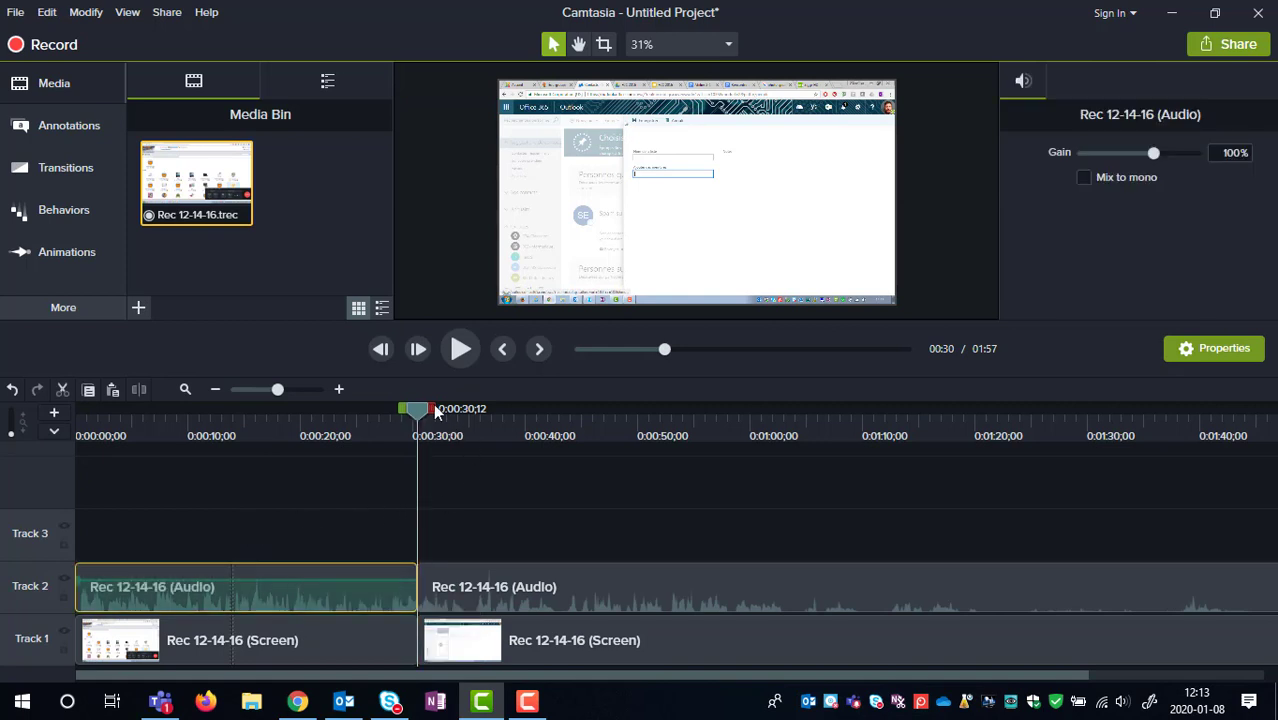
Split the second screen and audio segments at 0:00:38;17
drag(428, 408, 507, 416)
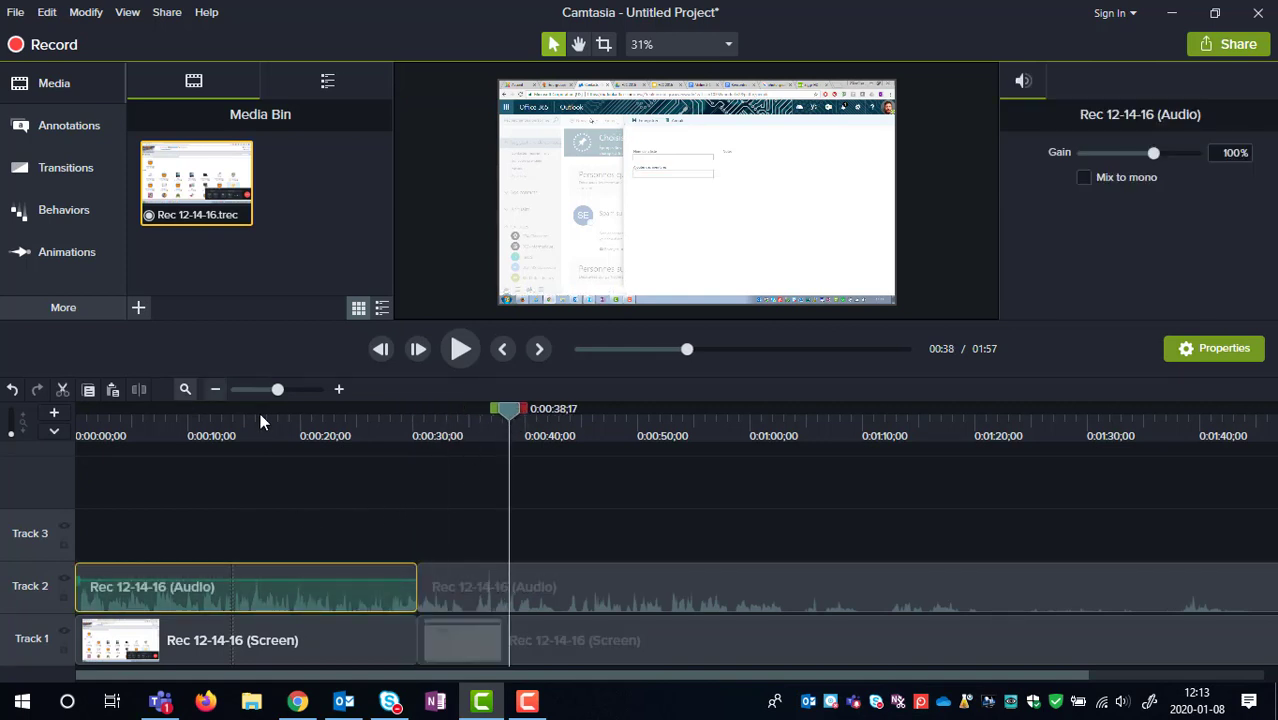
drag(468, 516, 492, 662)
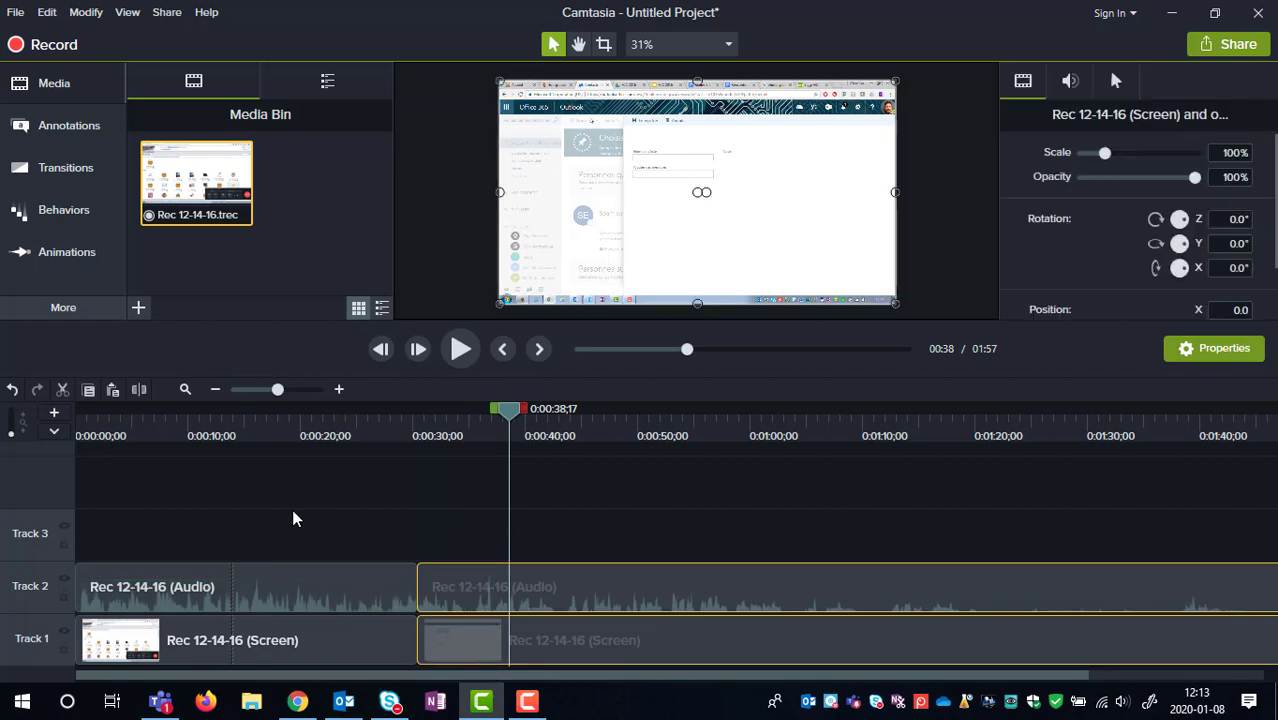
click(138, 390)
Examine the editing options offered for the short audio segment between the two splits
click(446, 582)
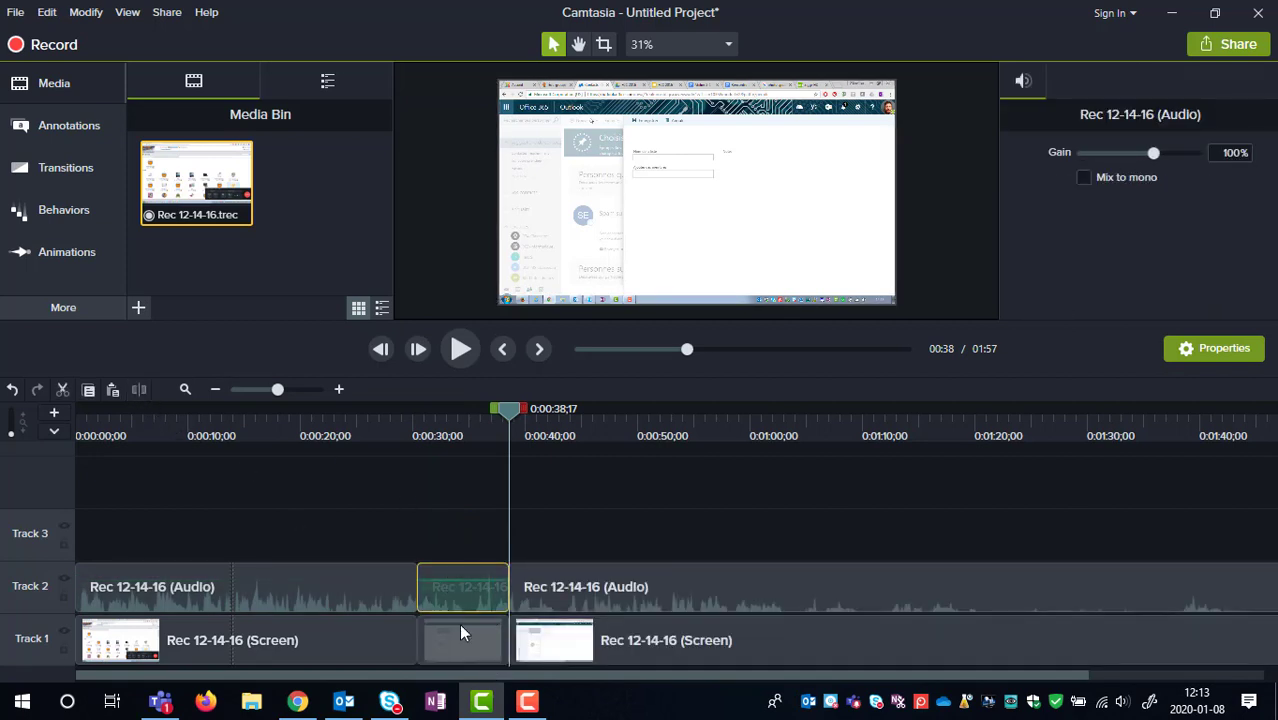
click(460, 630)
click(463, 595)
right_click(463, 595)
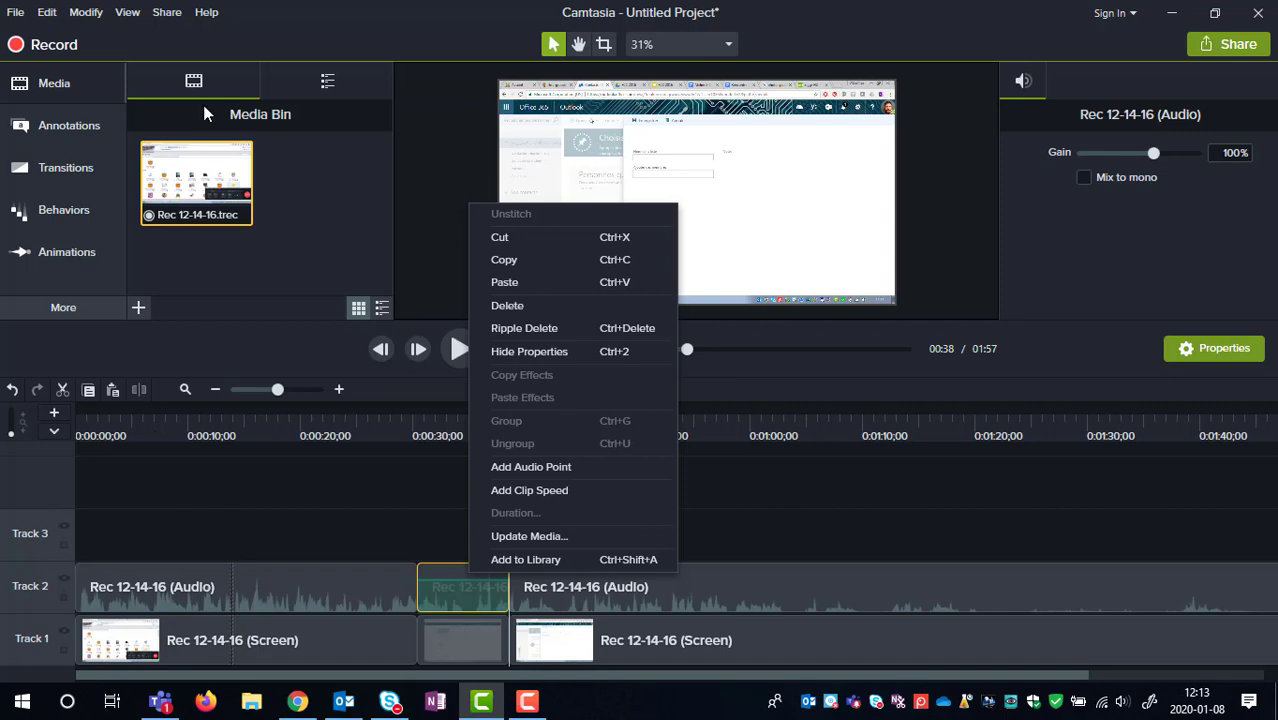
click(921, 515)
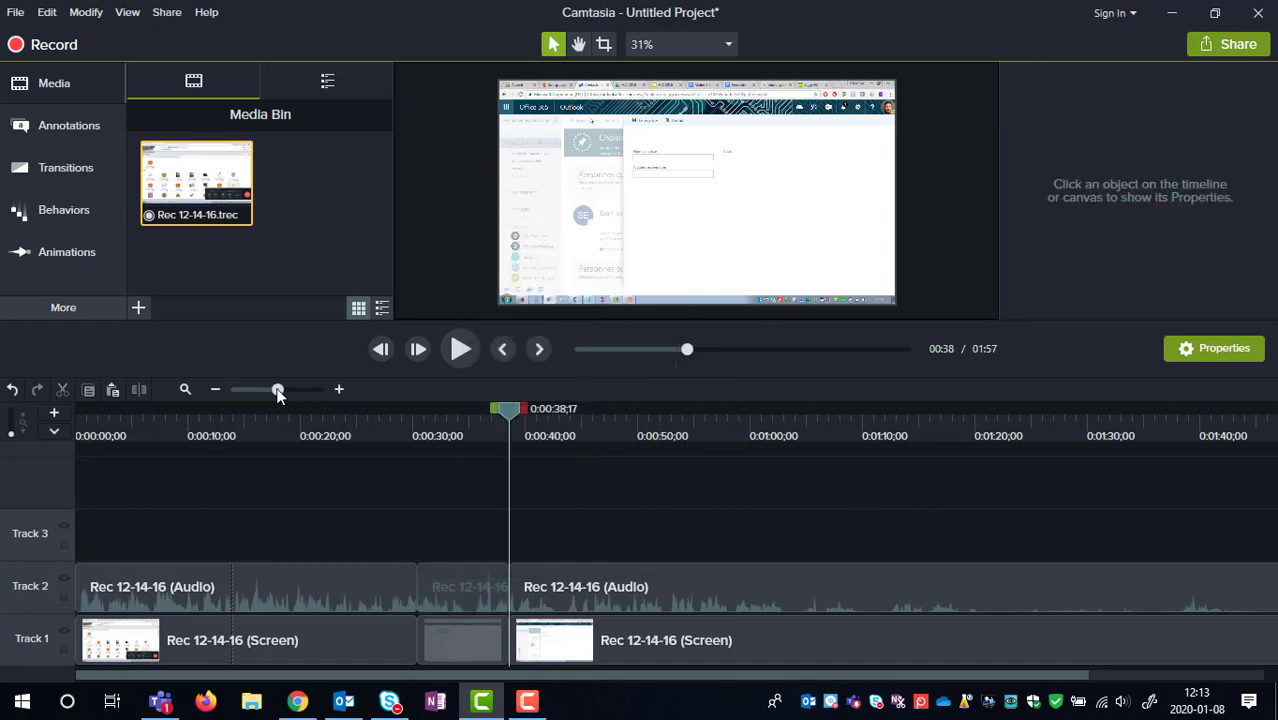
Zoom the timeline out with the playhead at 0:01:59;29, just past the recording's end, and enlarge the preview area
mouse_move(279, 391)
mouse_down()
mouse_move(322, 400)
mouse_move(238, 386)
mouse_move(264, 397)
mouse_up()
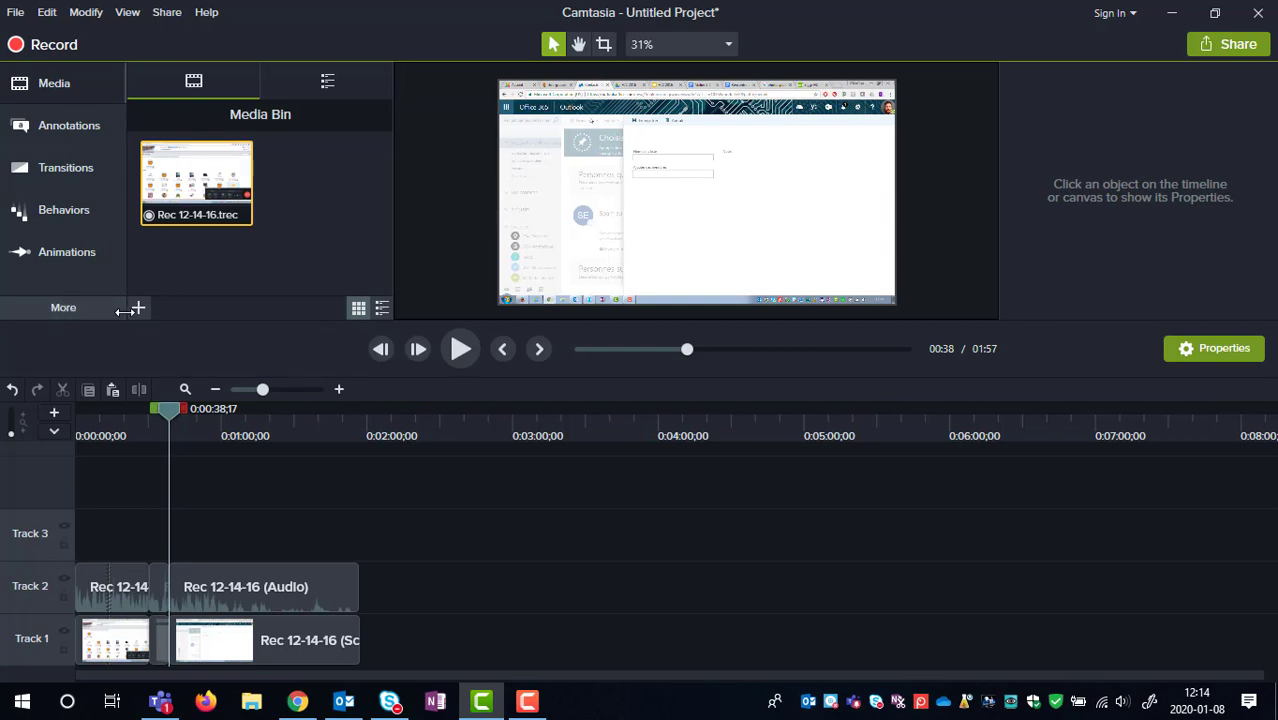
click(391, 415)
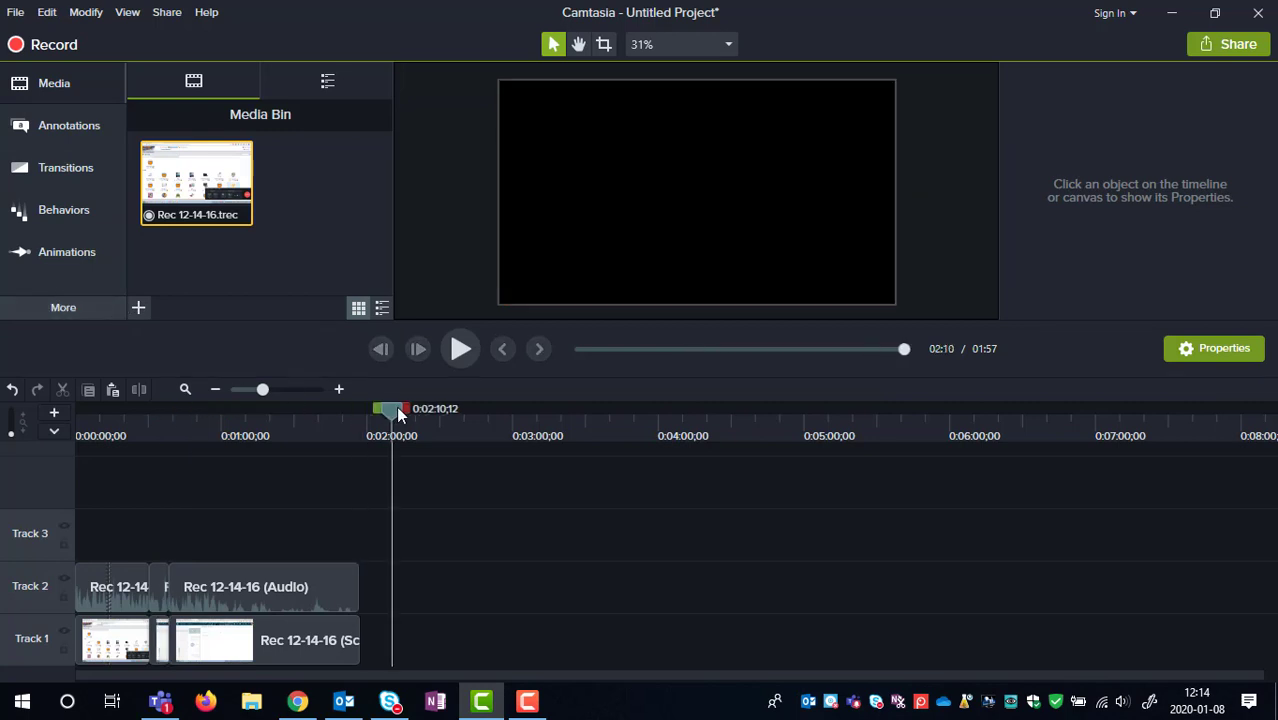
click(367, 415)
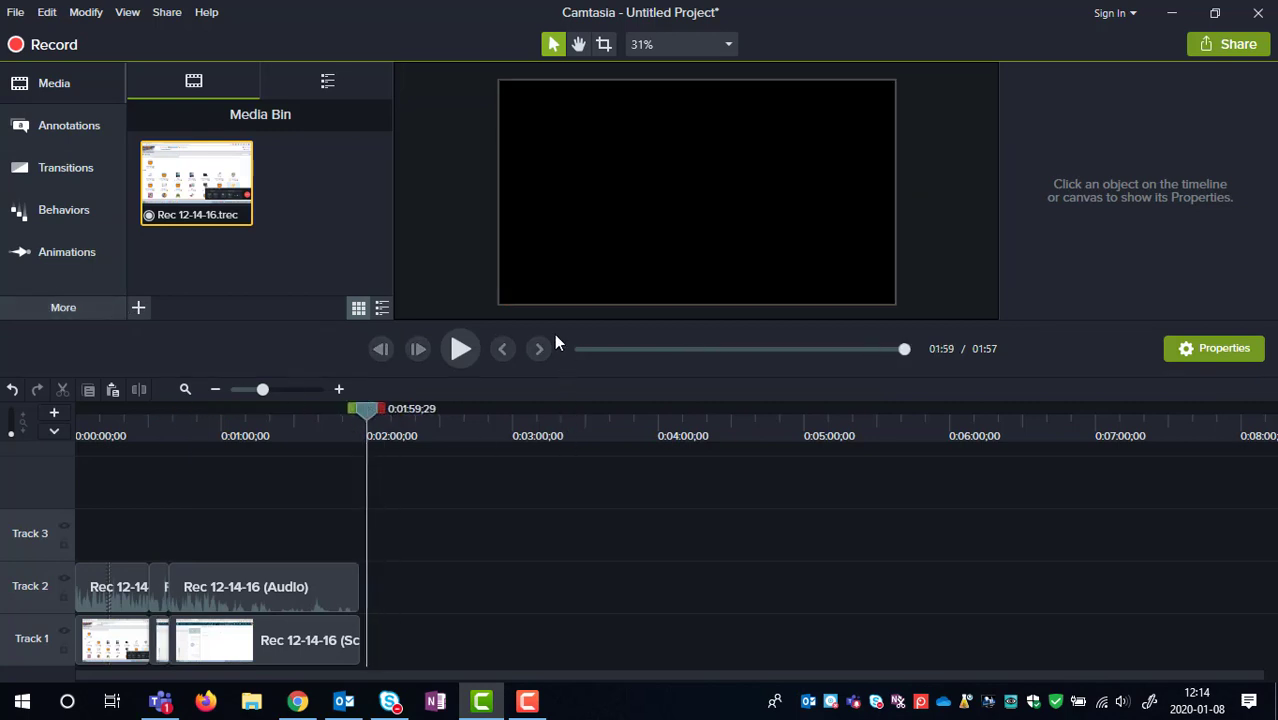
drag(540, 321, 537, 451)
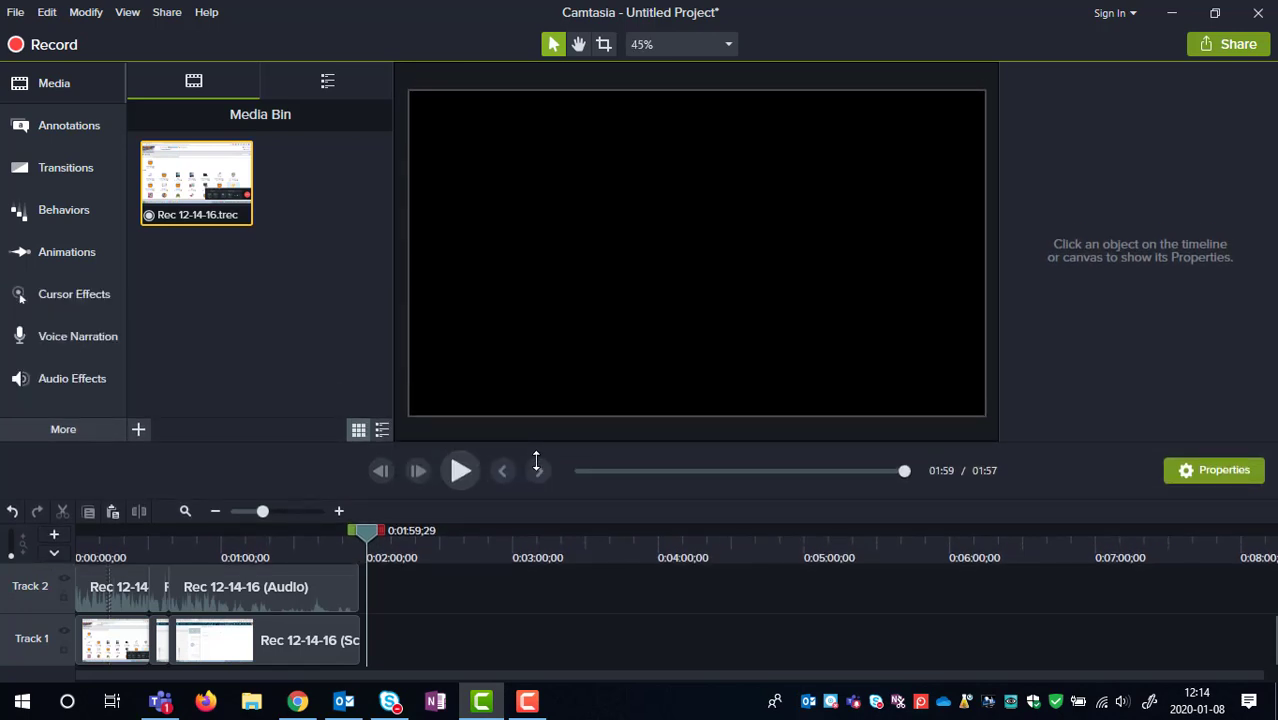
Add the red Basic speech bubble callout and move it with the playhead to about 0:00:47 on a new Track 3
click(44, 132)
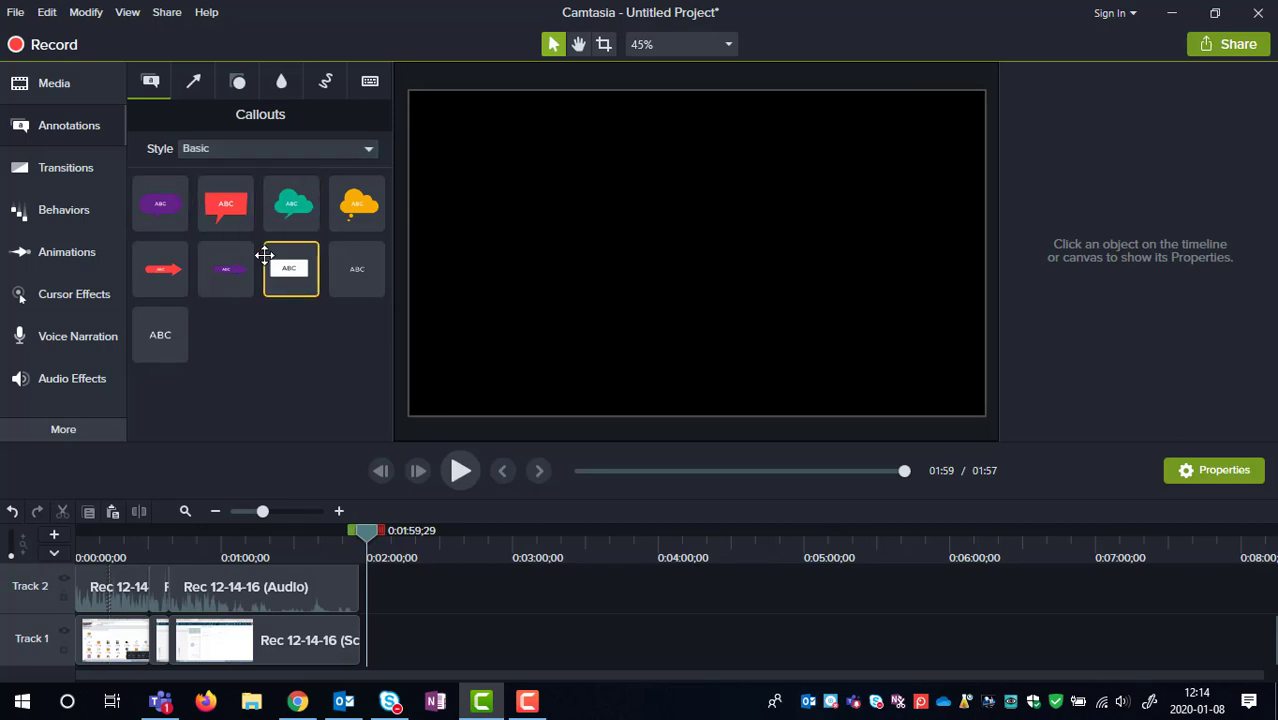
drag(222, 205, 593, 254)
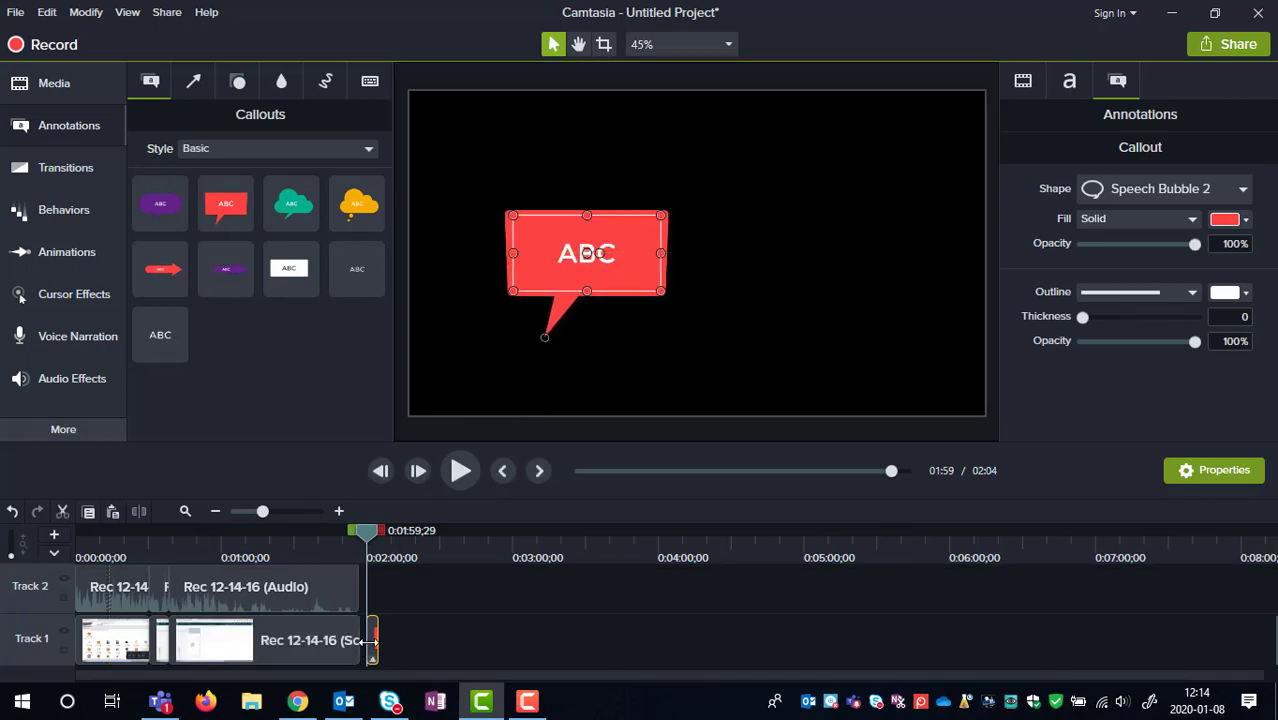
drag(373, 645, 193, 642)
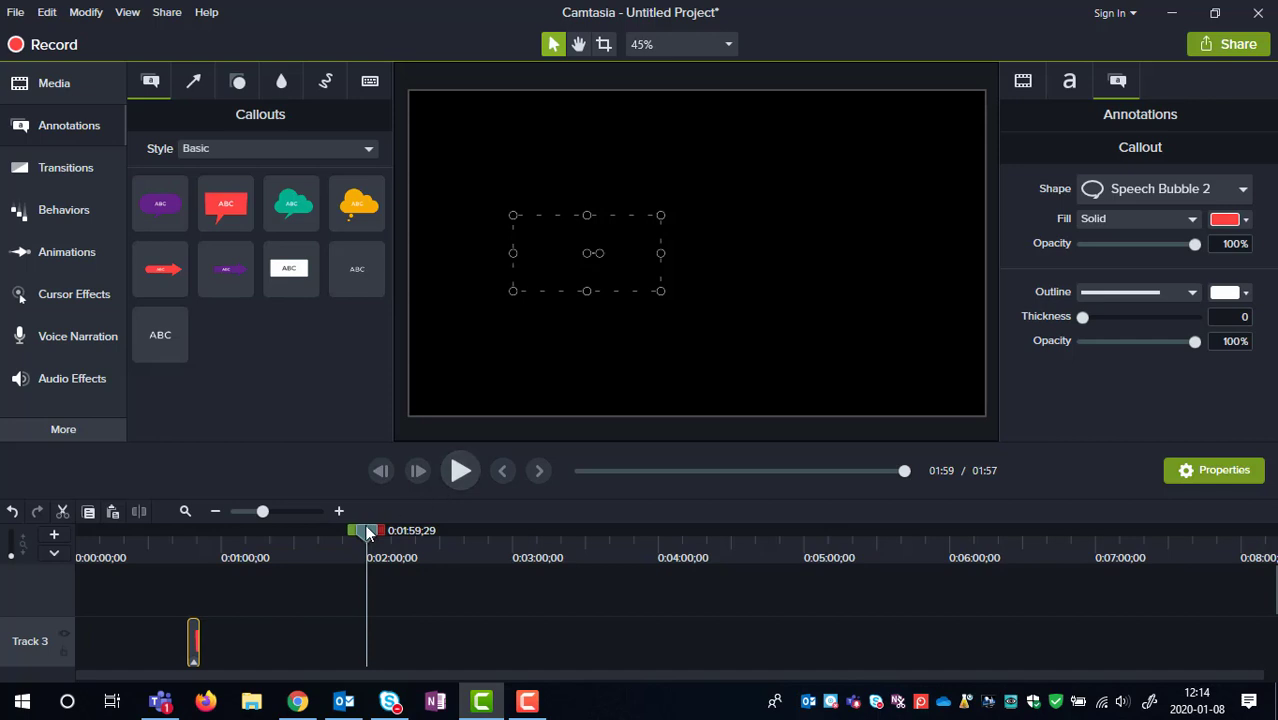
drag(367, 533, 194, 540)
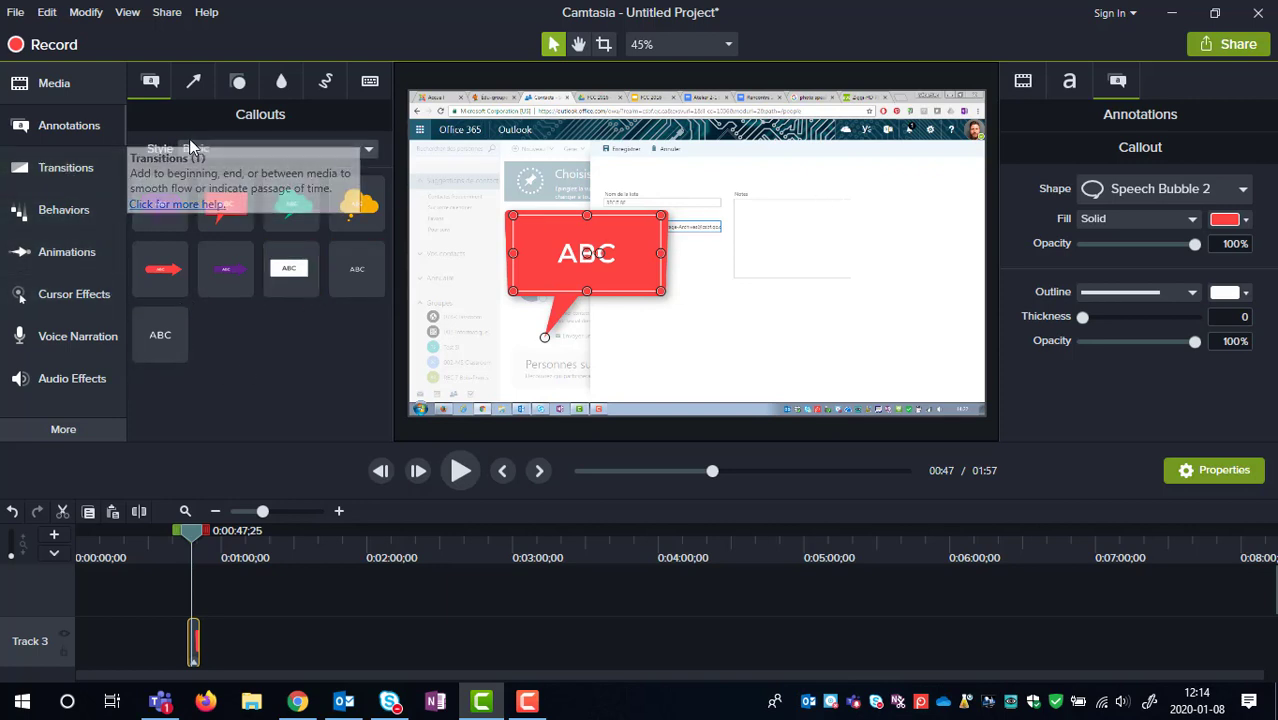
Add a blur annotation on a new Track 4 at 0:00:47;25 and shrink it over the profile picture in the Outlook header
click(189, 85)
click(237, 85)
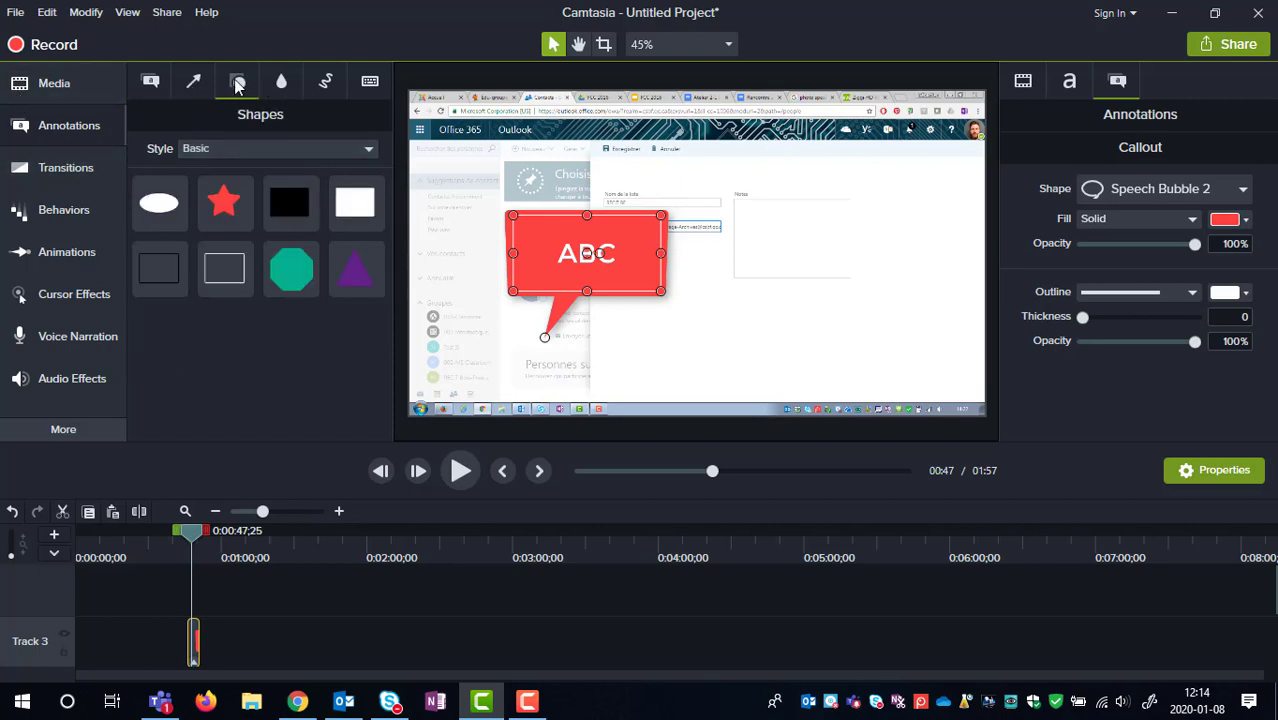
click(281, 85)
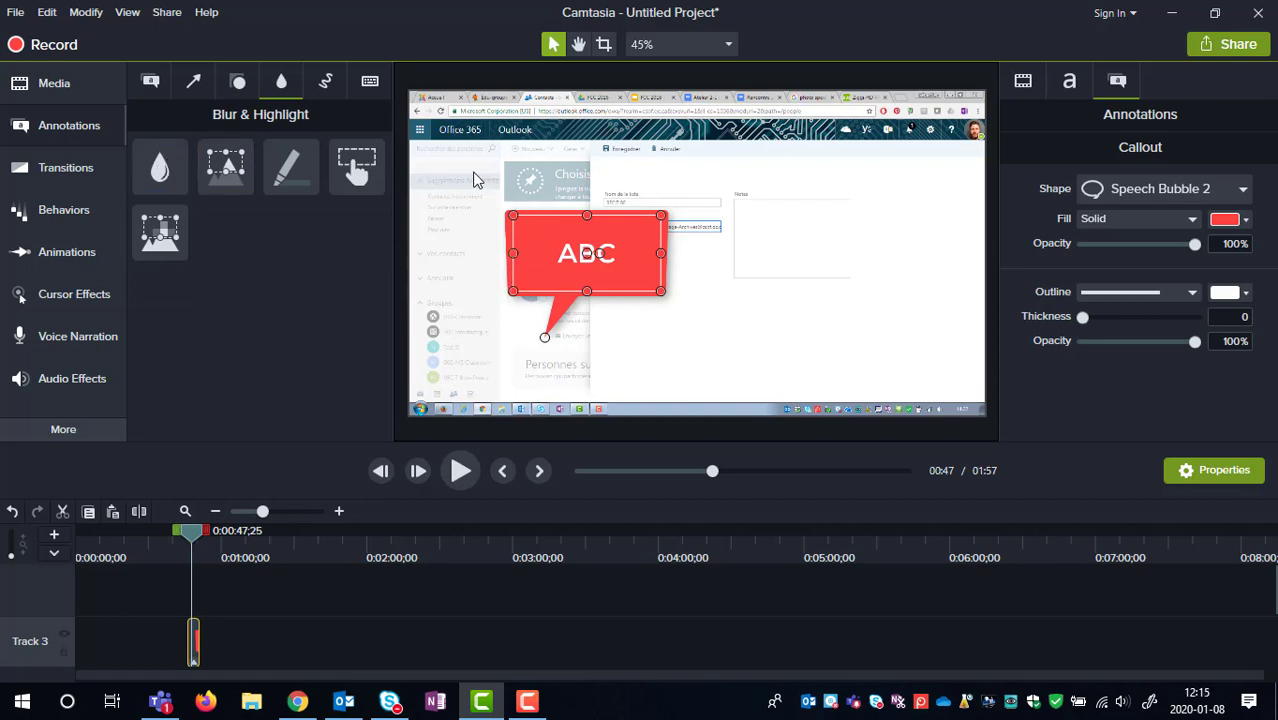
drag(163, 170, 191, 608)
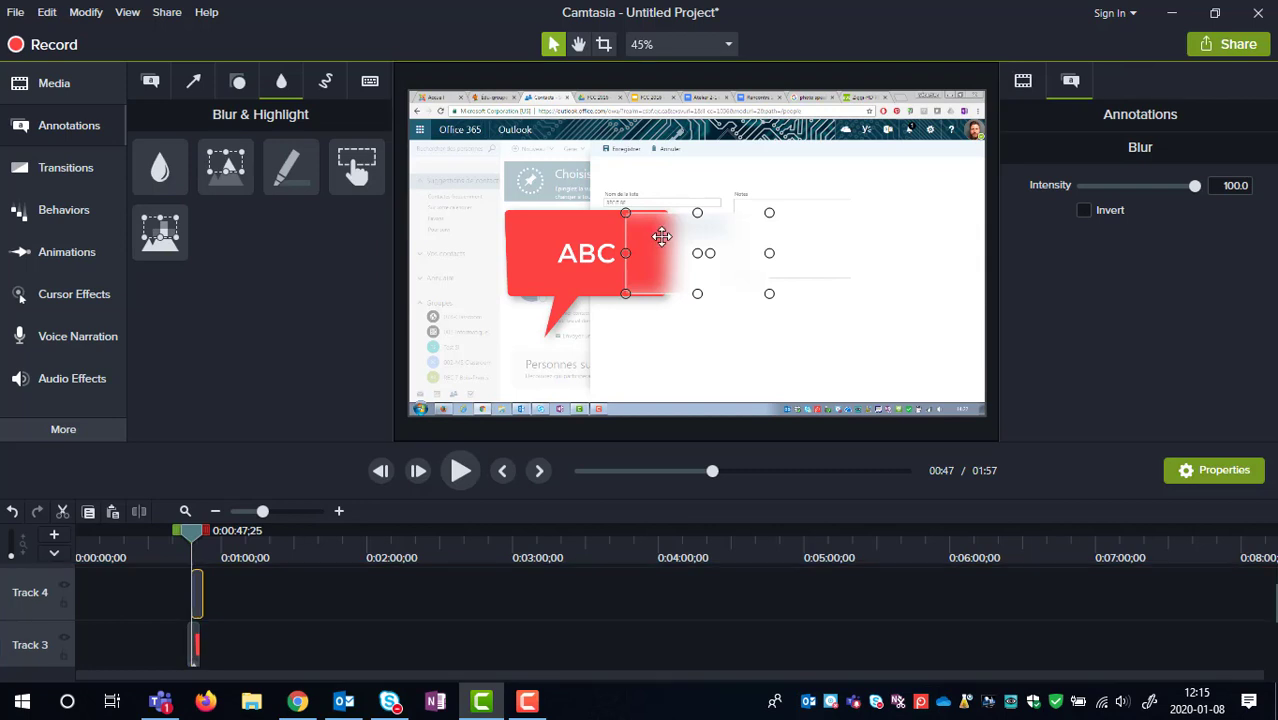
drag(657, 236, 931, 136)
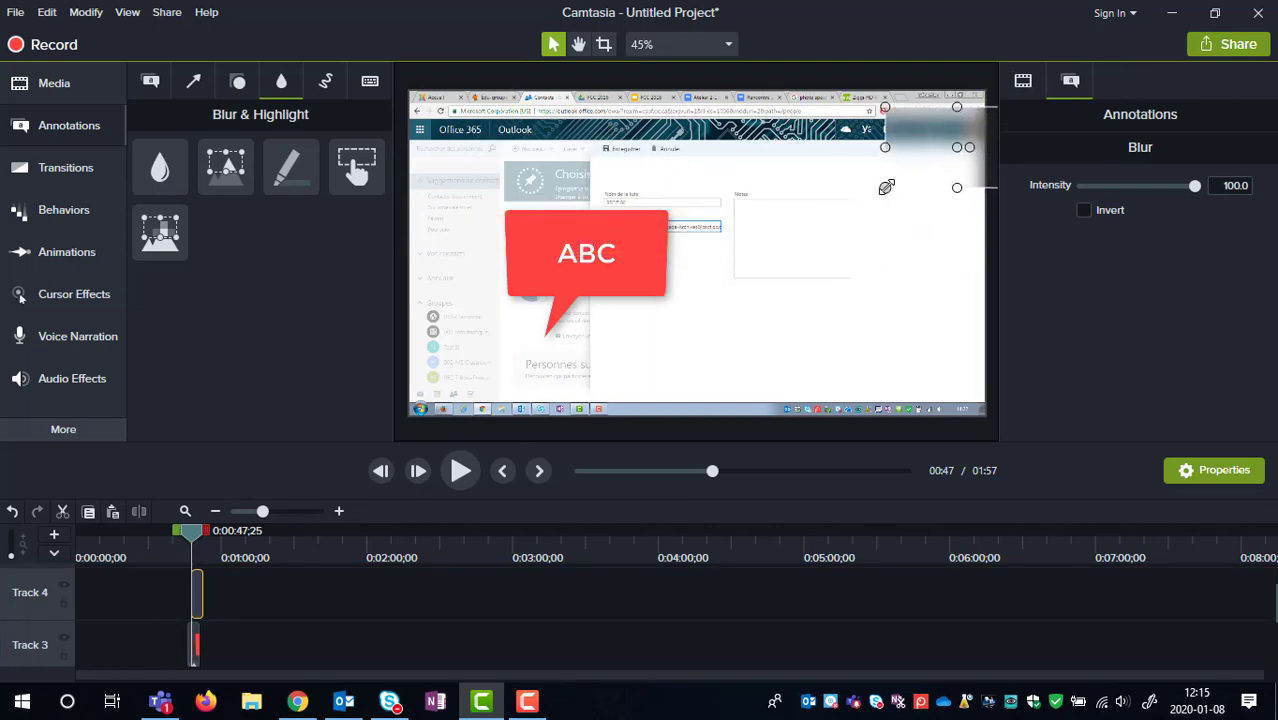
drag(887, 188, 941, 141)
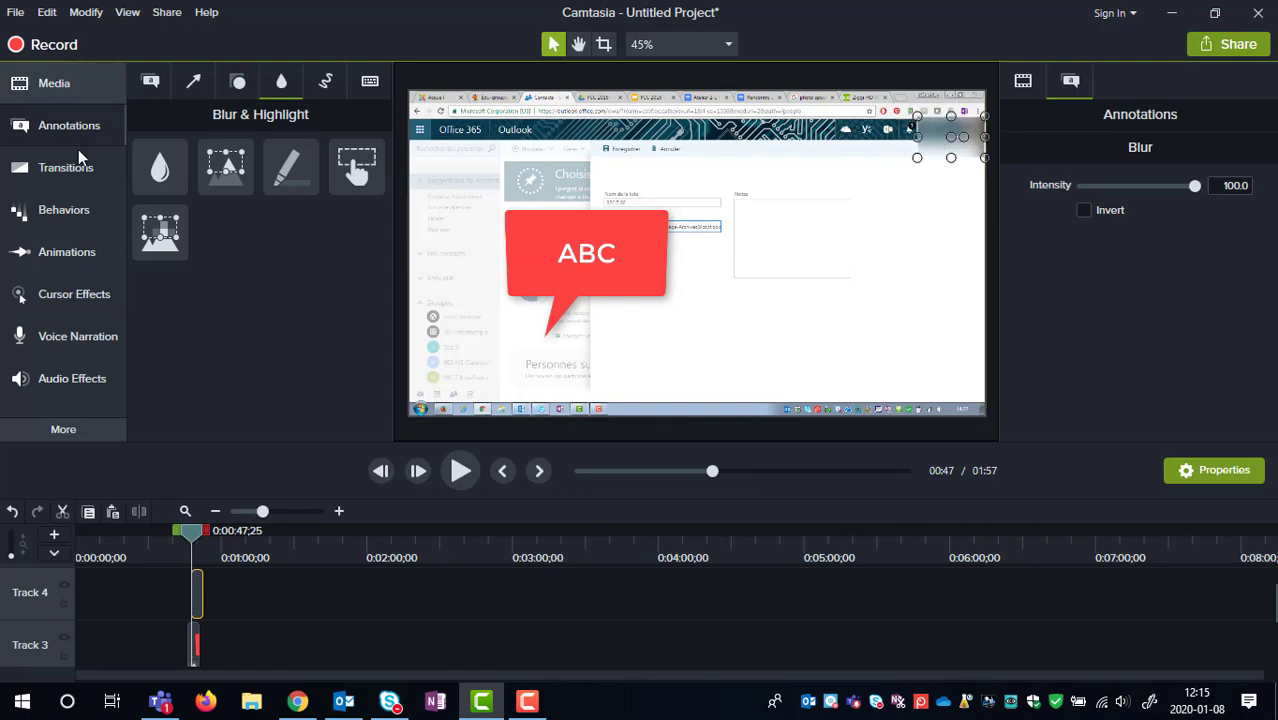
Look through the Sketch Motion and Keystroke Callouts annotation types
click(325, 84)
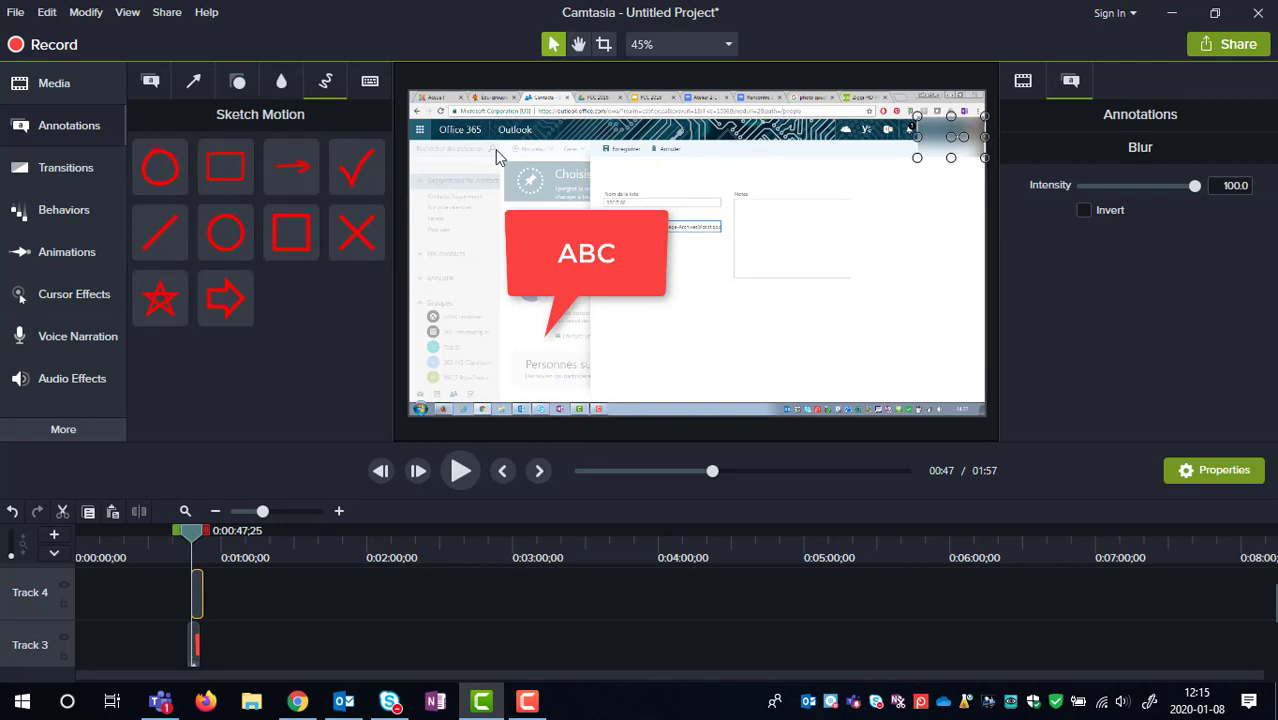
click(369, 82)
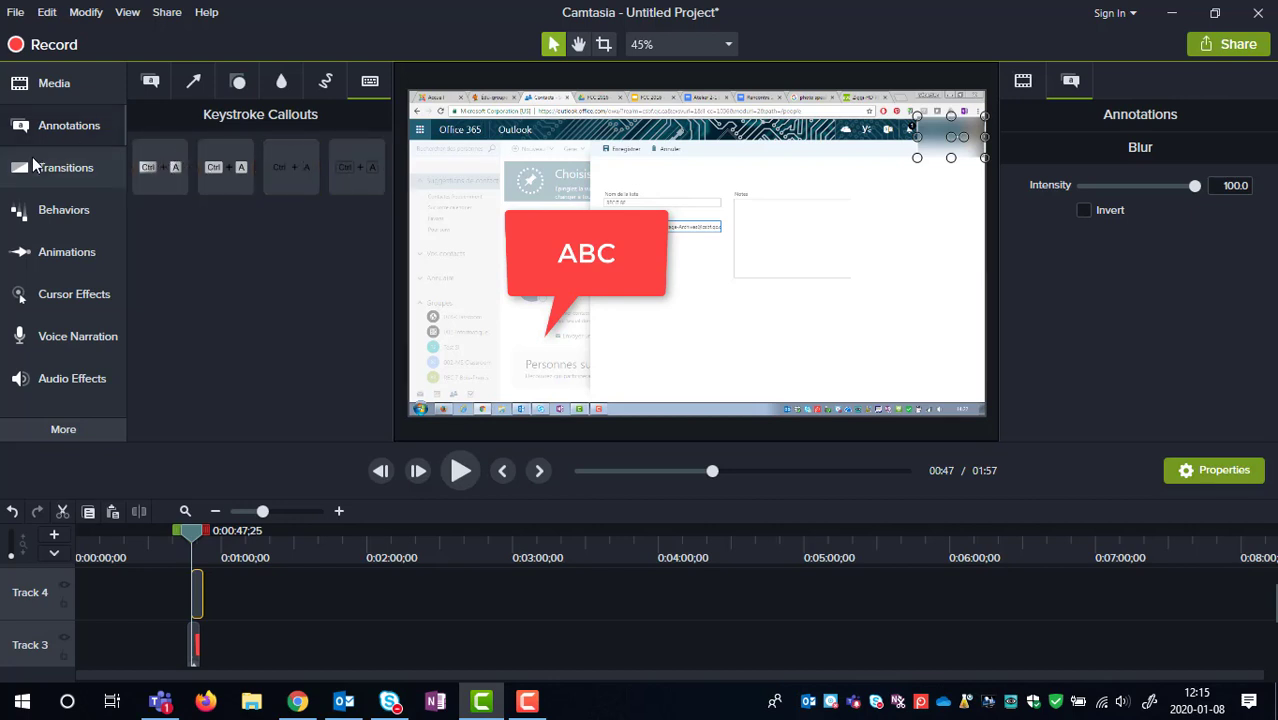
Look through the available Transitions, Behaviors, Animations, Cursor Effects and Voice Narration tools
click(36, 172)
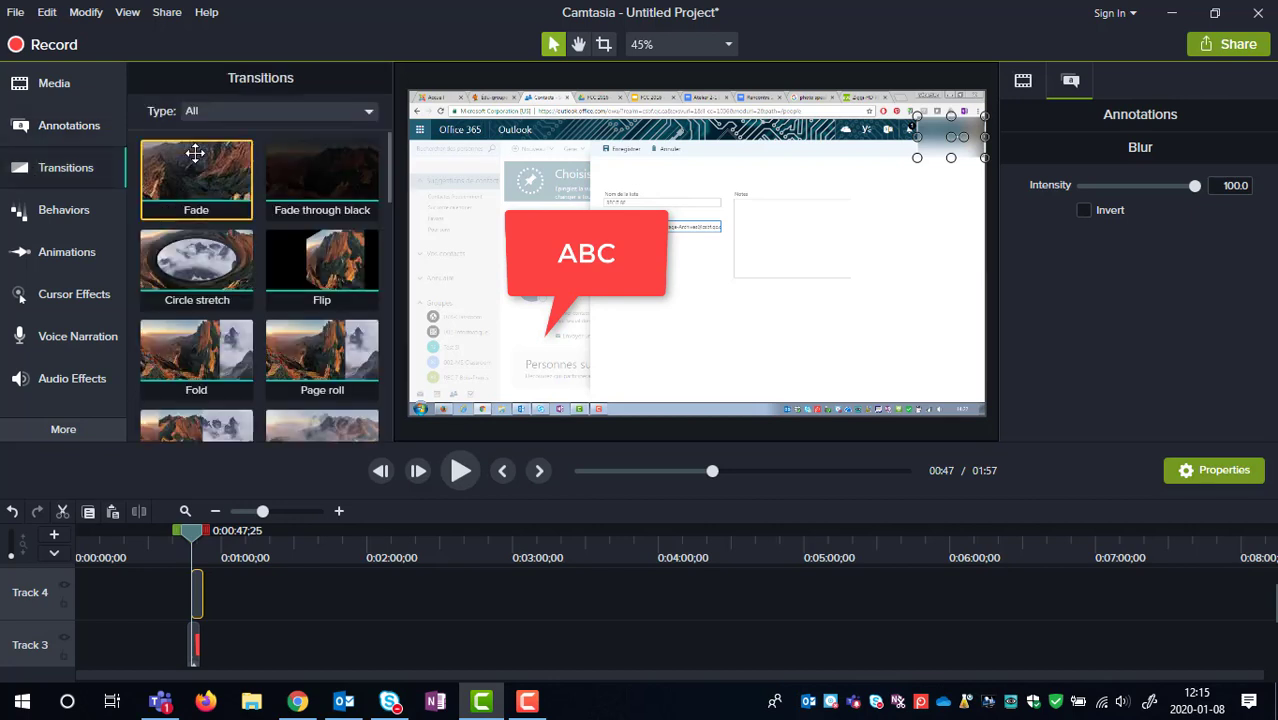
click(37, 213)
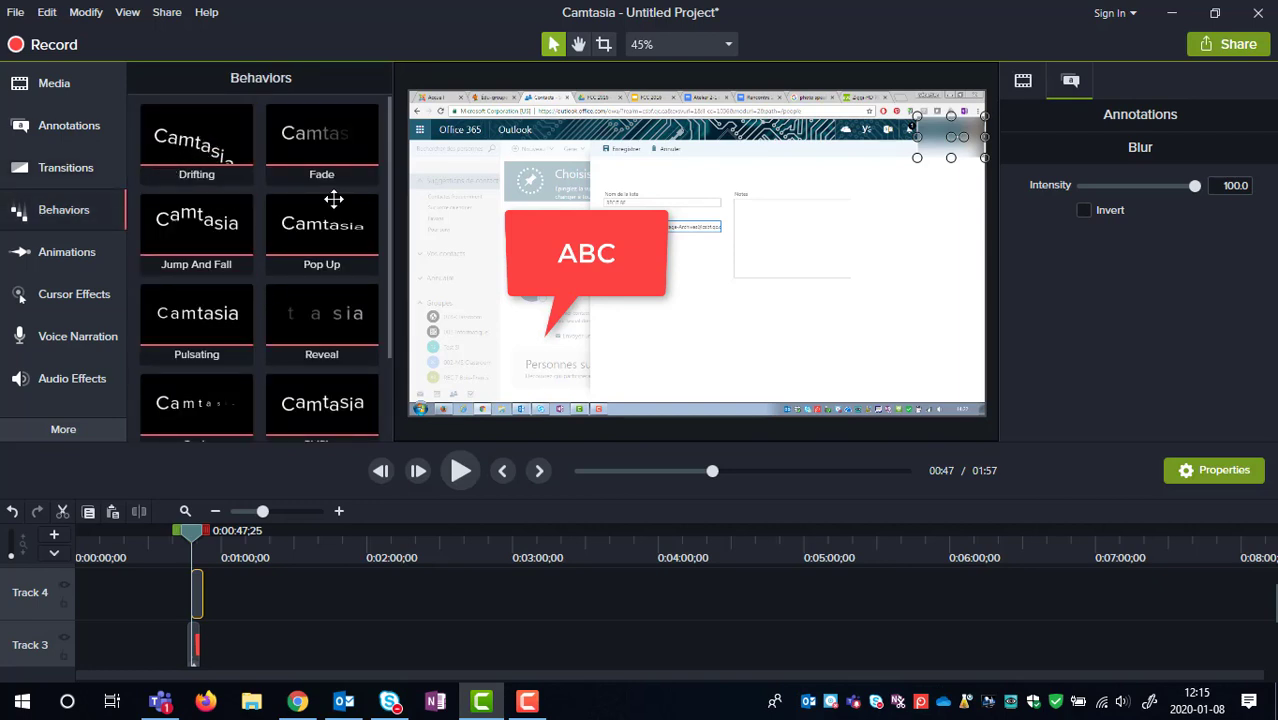
click(46, 259)
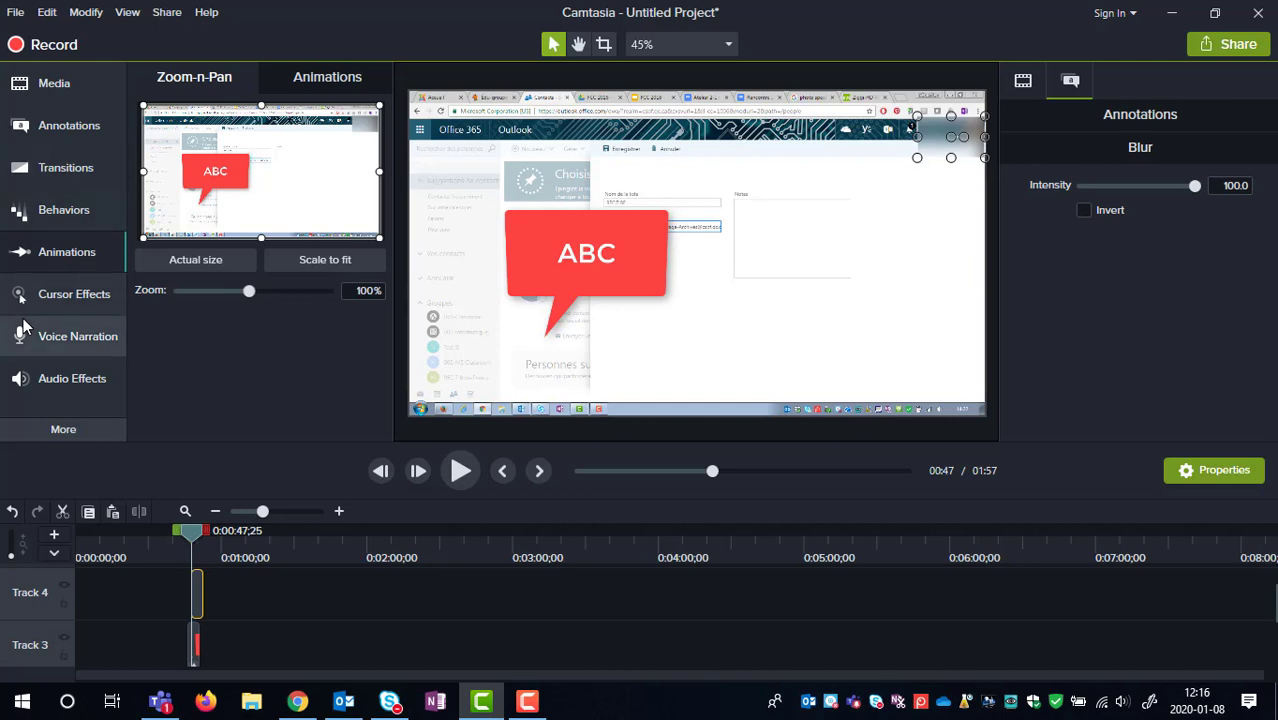
click(67, 297)
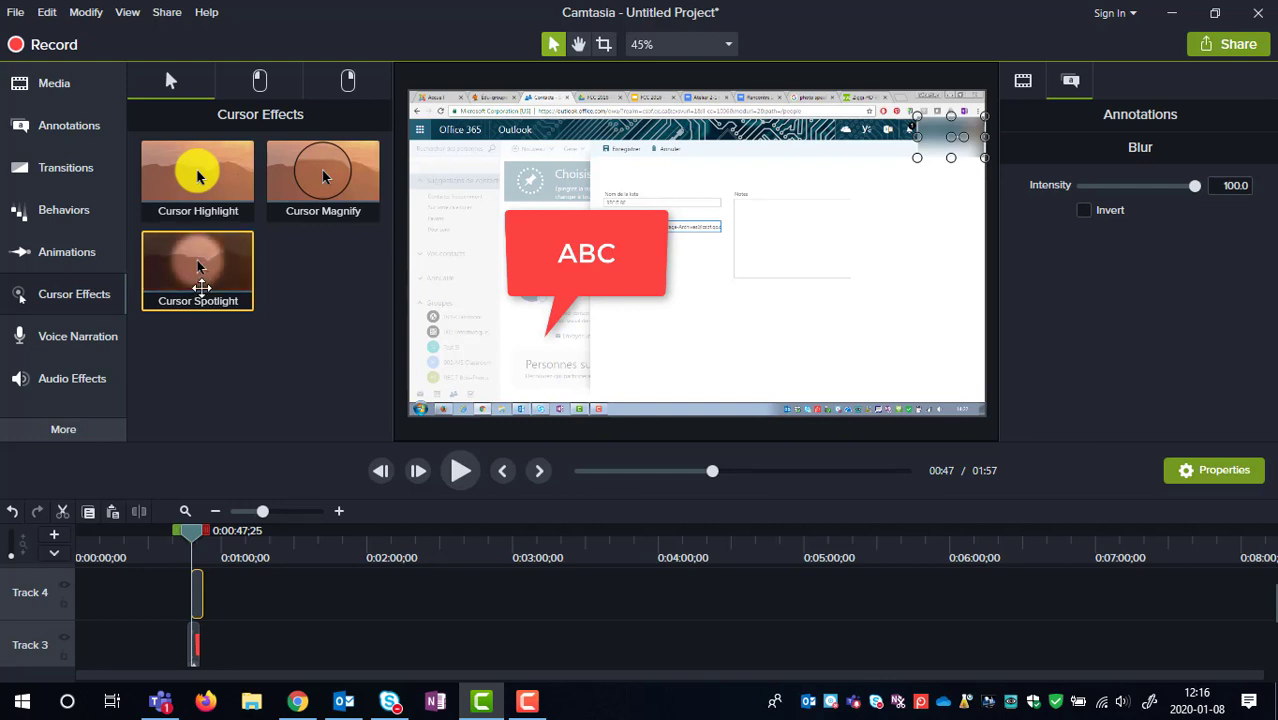
click(49, 340)
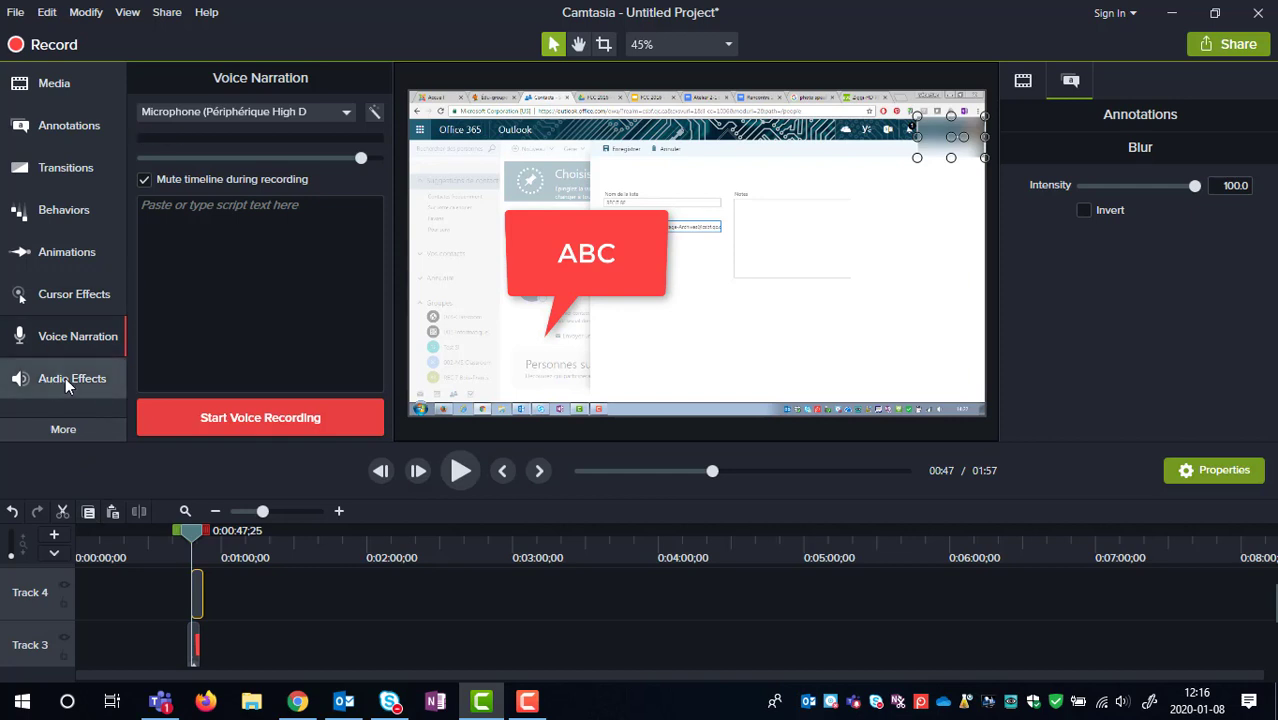
Apply Noise Removal to the last audio clip on Track 2 with sensitivity -10 and amount 11, and analyze the clip
click(66, 381)
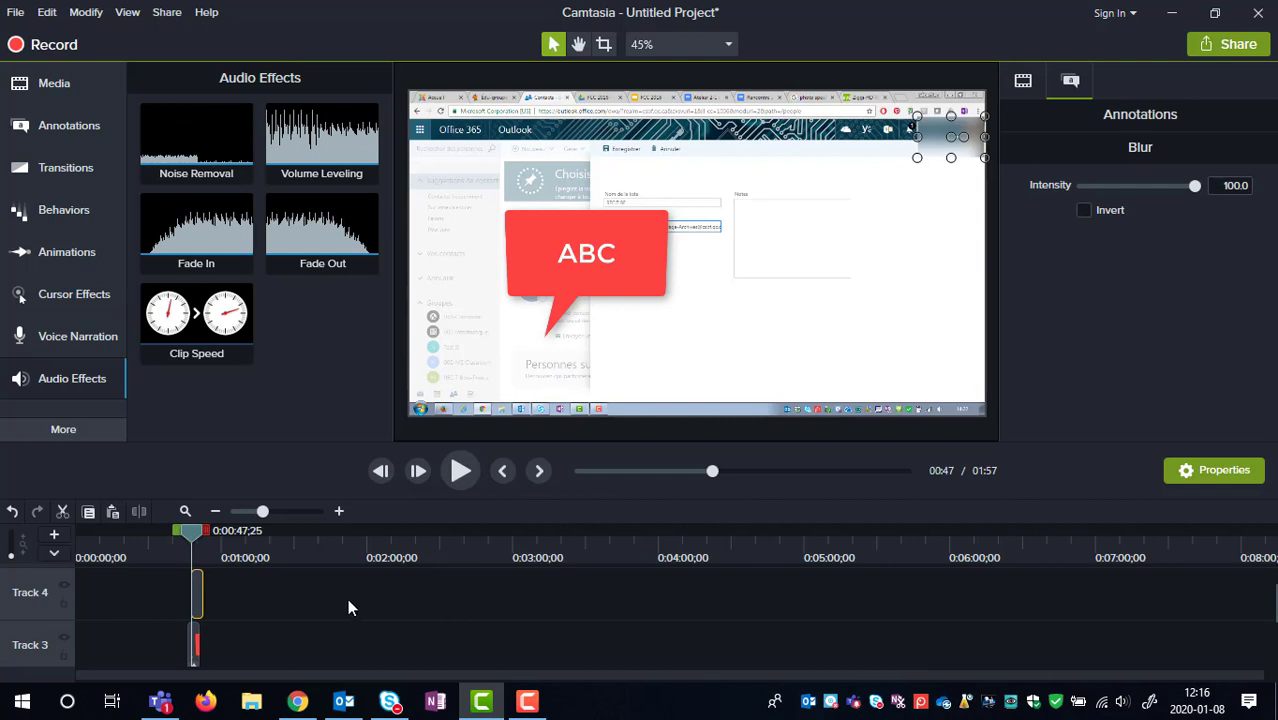
scroll(349, 607, down, 3)
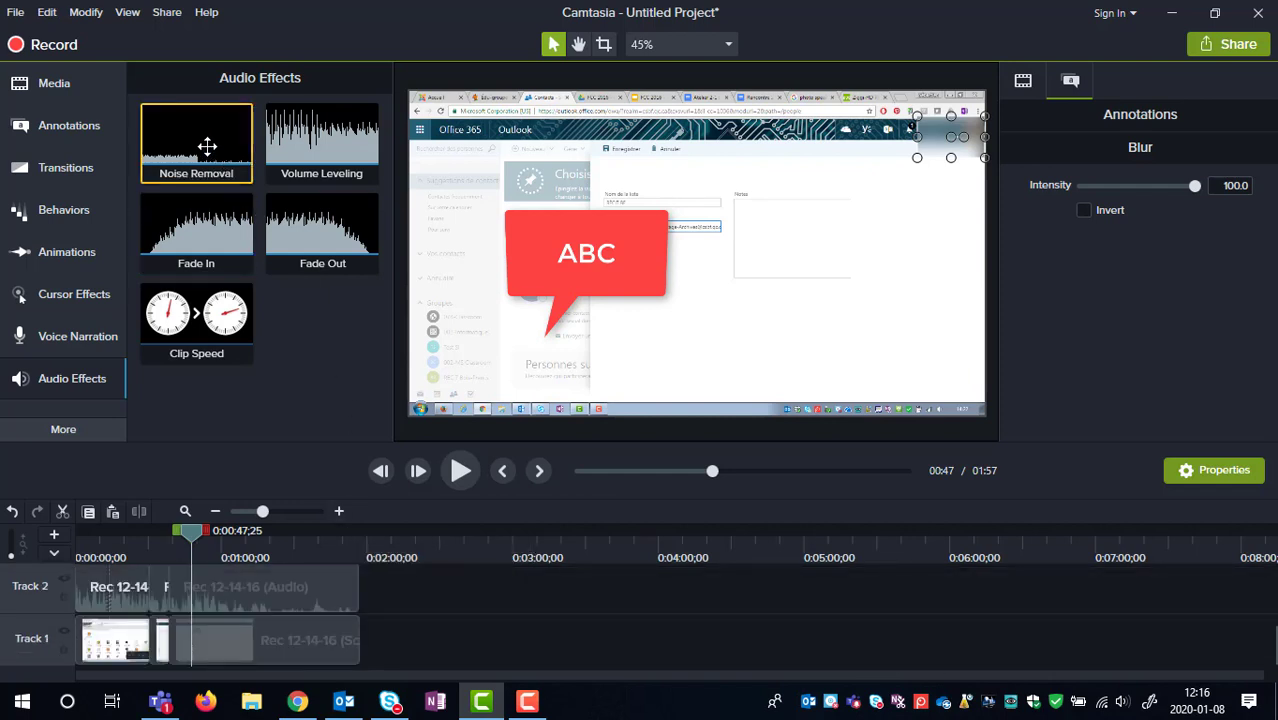
drag(207, 147, 226, 592)
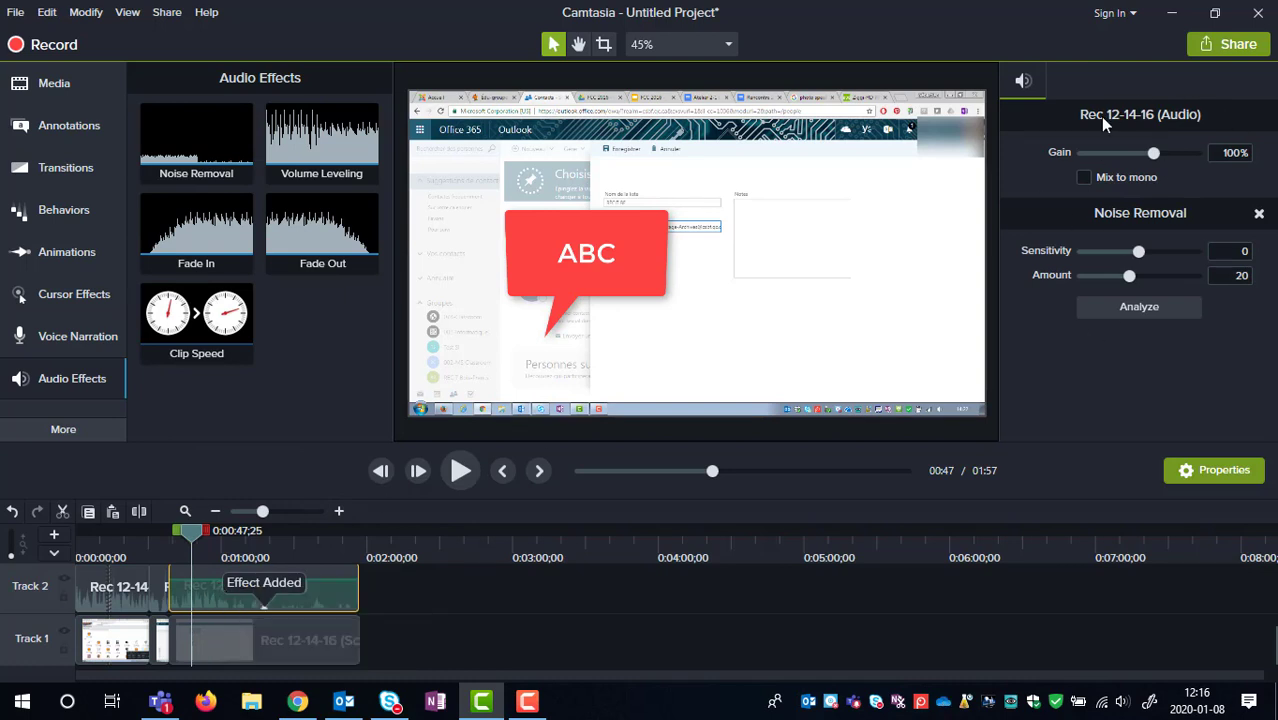
drag(1137, 256, 1114, 271)
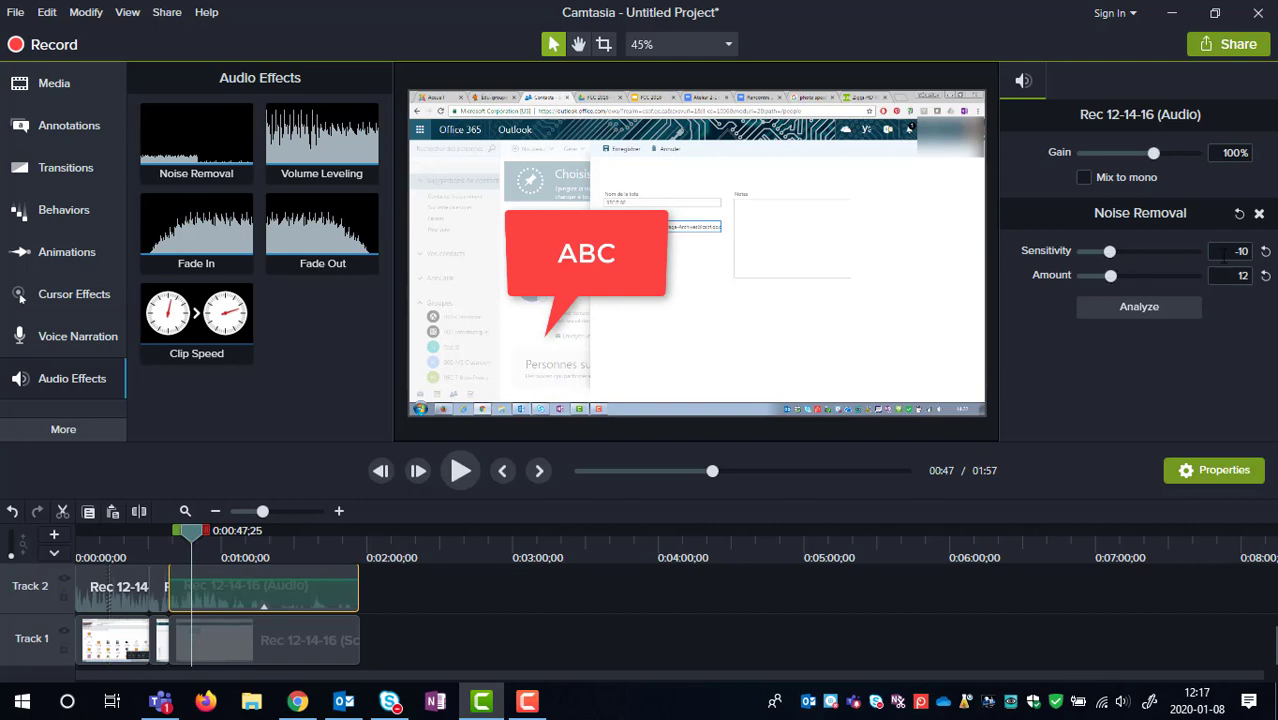
drag(1110, 276, 1109, 277)
click(1127, 307)
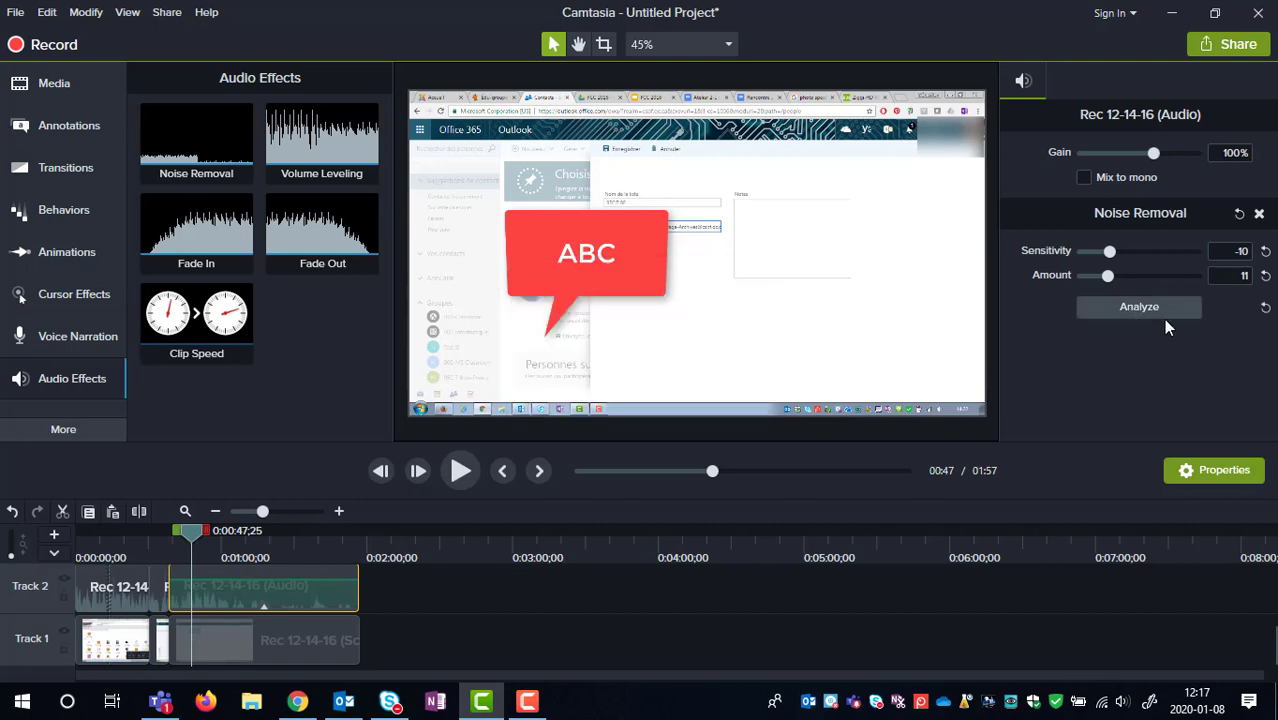
Apply Volume Leveling to the last audio clip on Track 2, keeping the volume variation at Medium
click(324, 150)
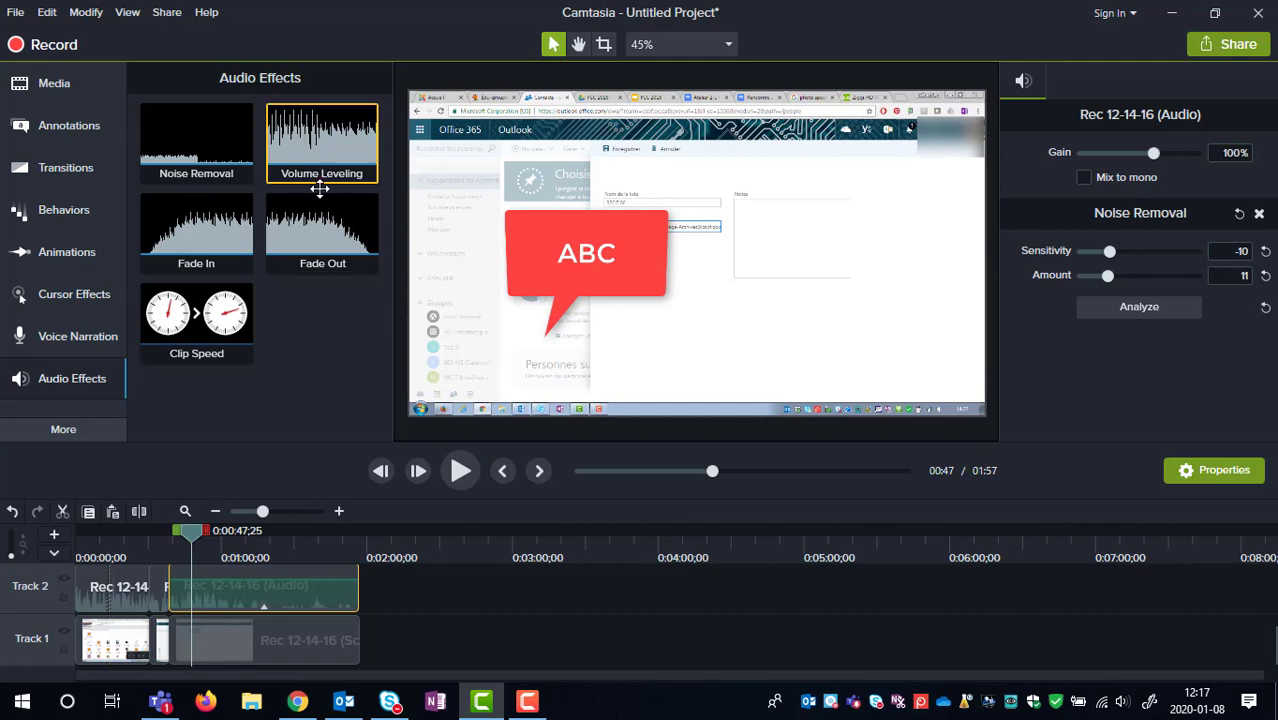
drag(320, 140, 256, 592)
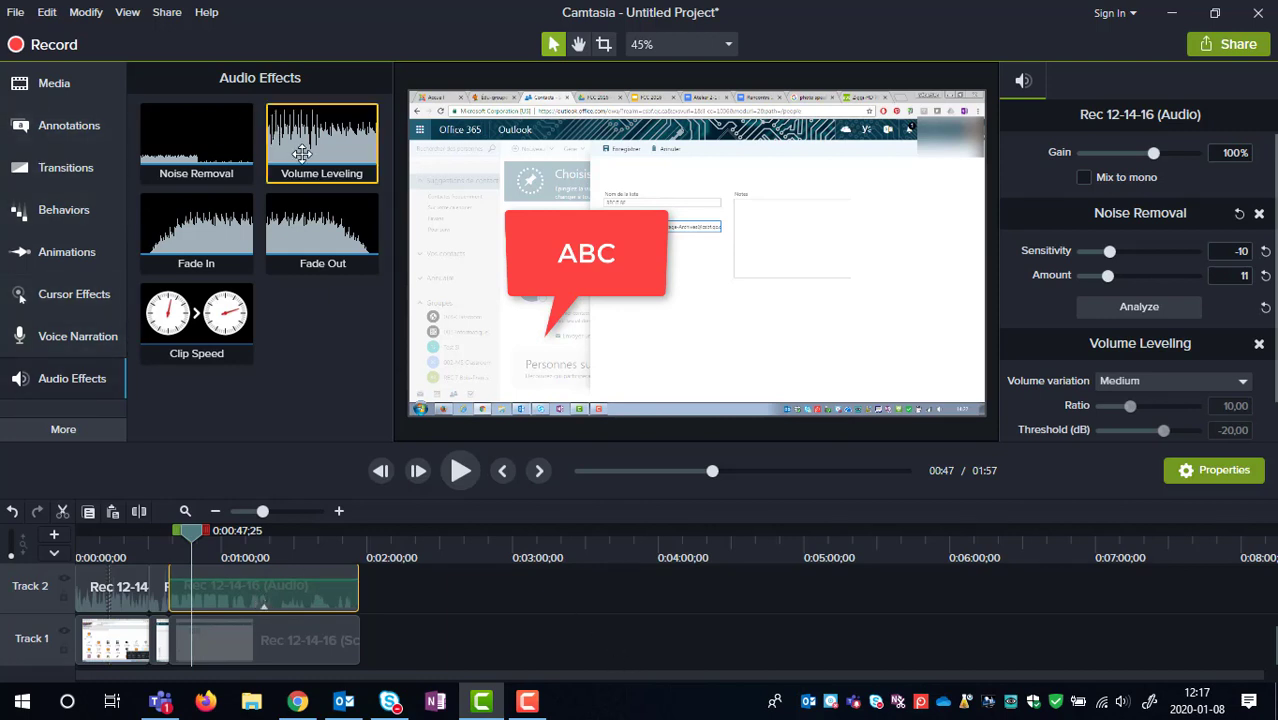
drag(301, 153, 248, 582)
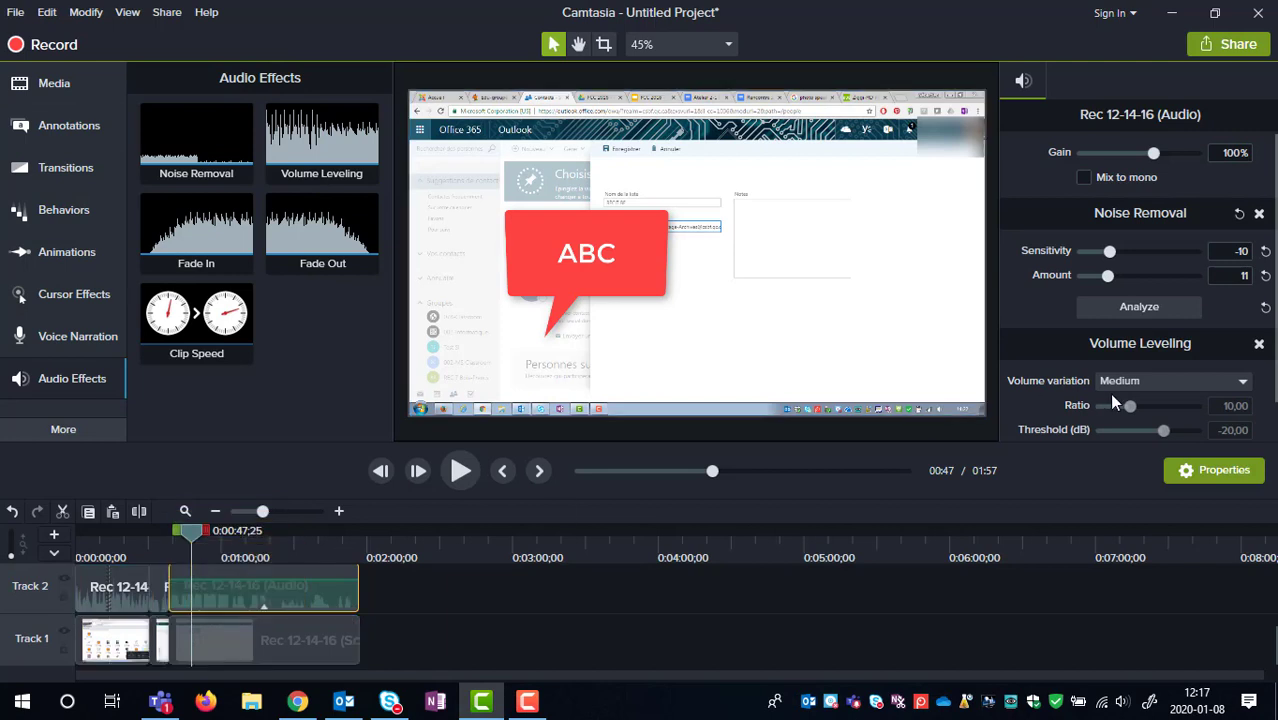
click(1232, 381)
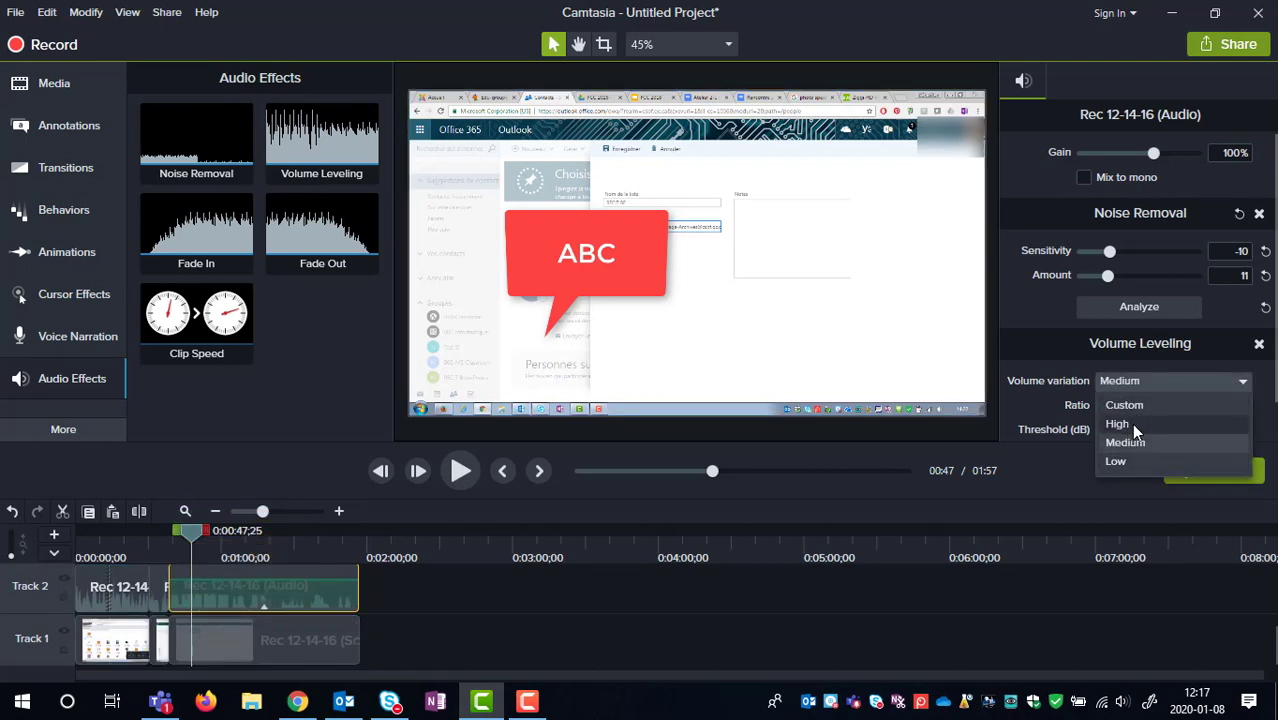
click(1256, 418)
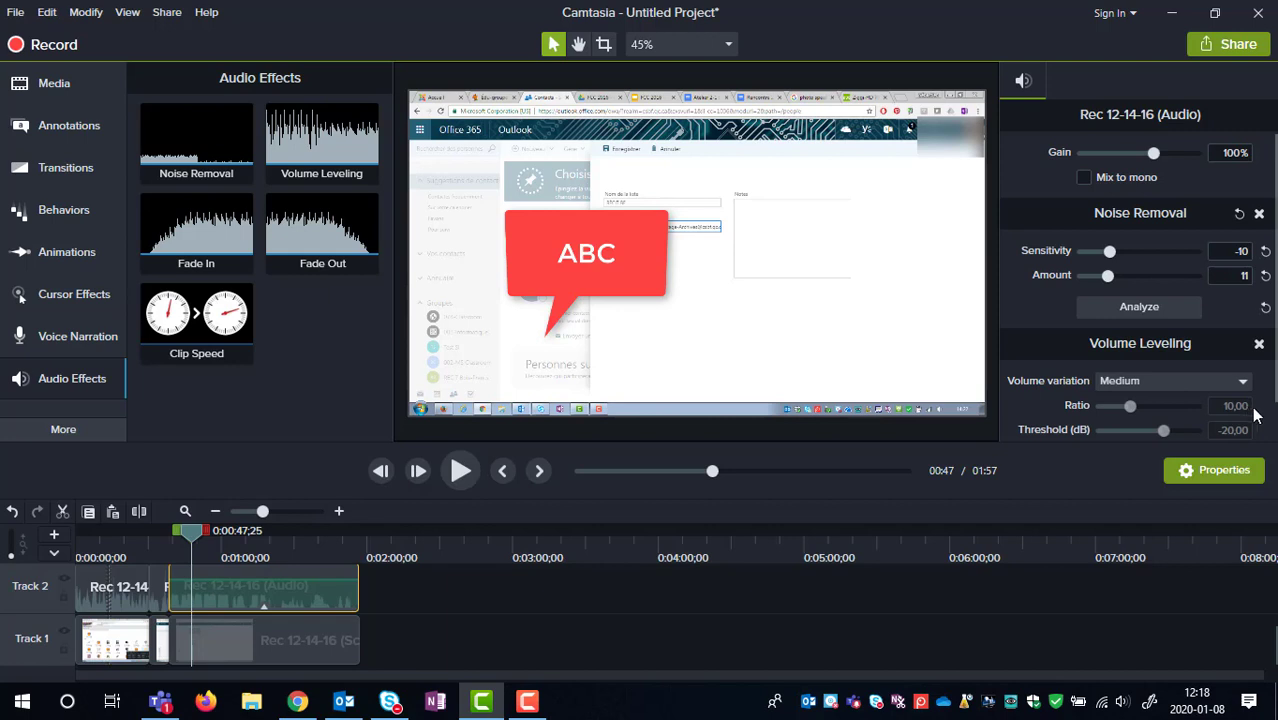
scroll(1265, 430, down, 1)
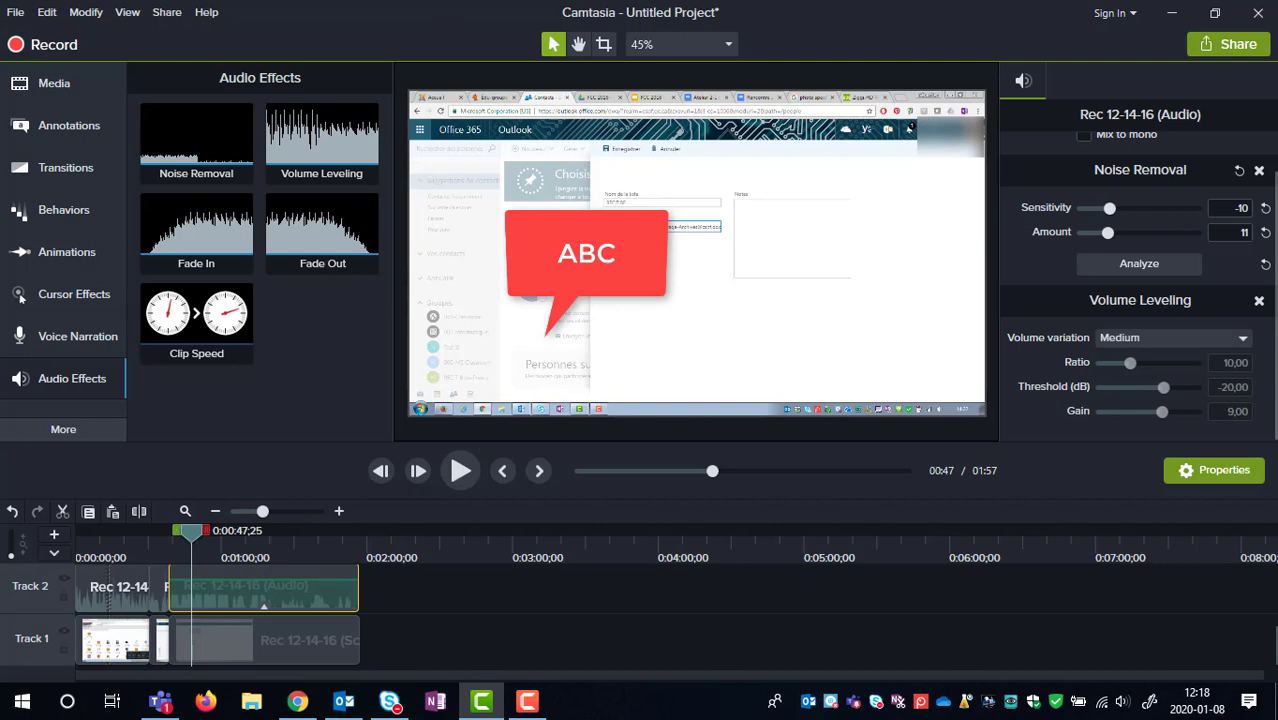
Examine the YouTube upload options and the Production Wizard's output presets, and close the wizard without producing the video
click(1236, 48)
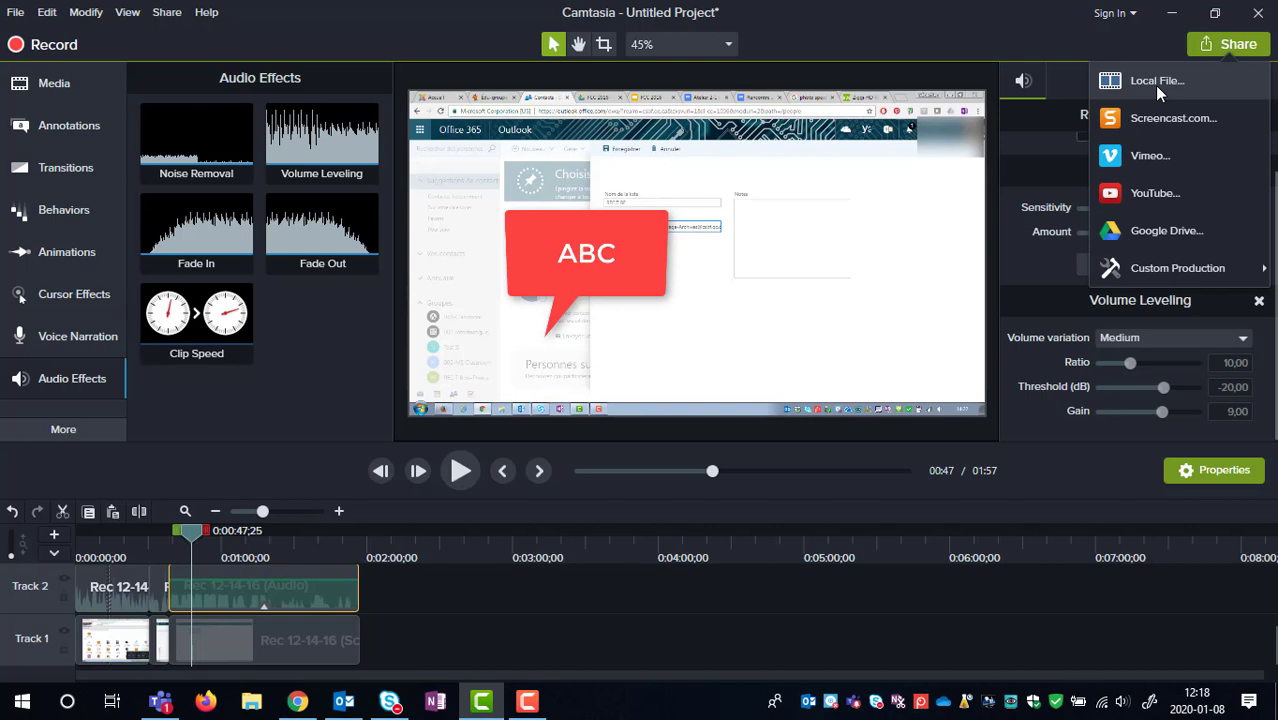
click(1133, 187)
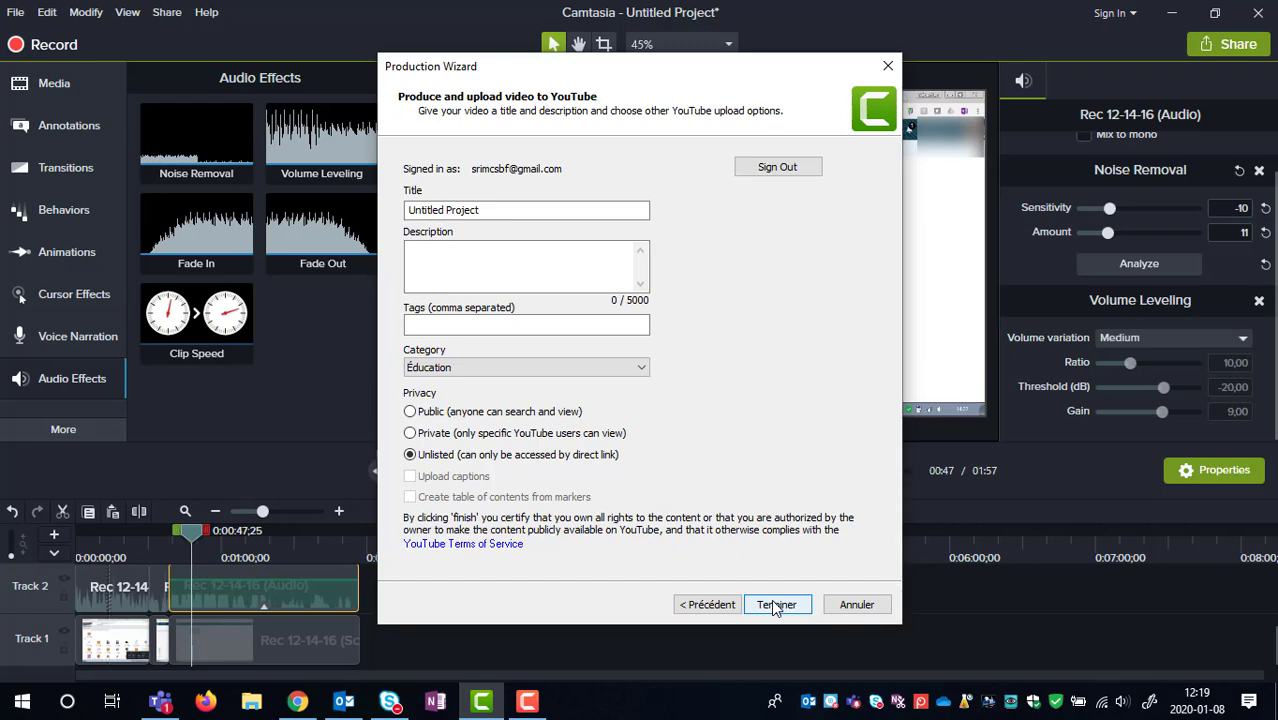
click(727, 607)
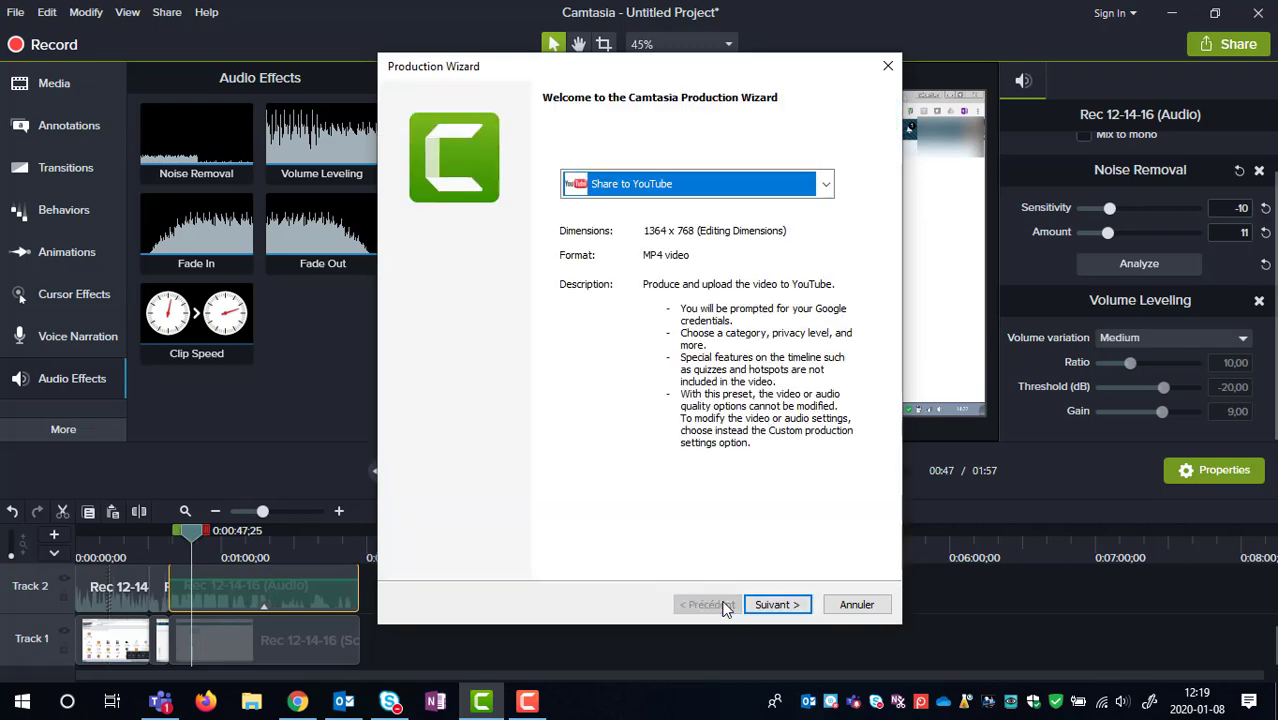
click(826, 183)
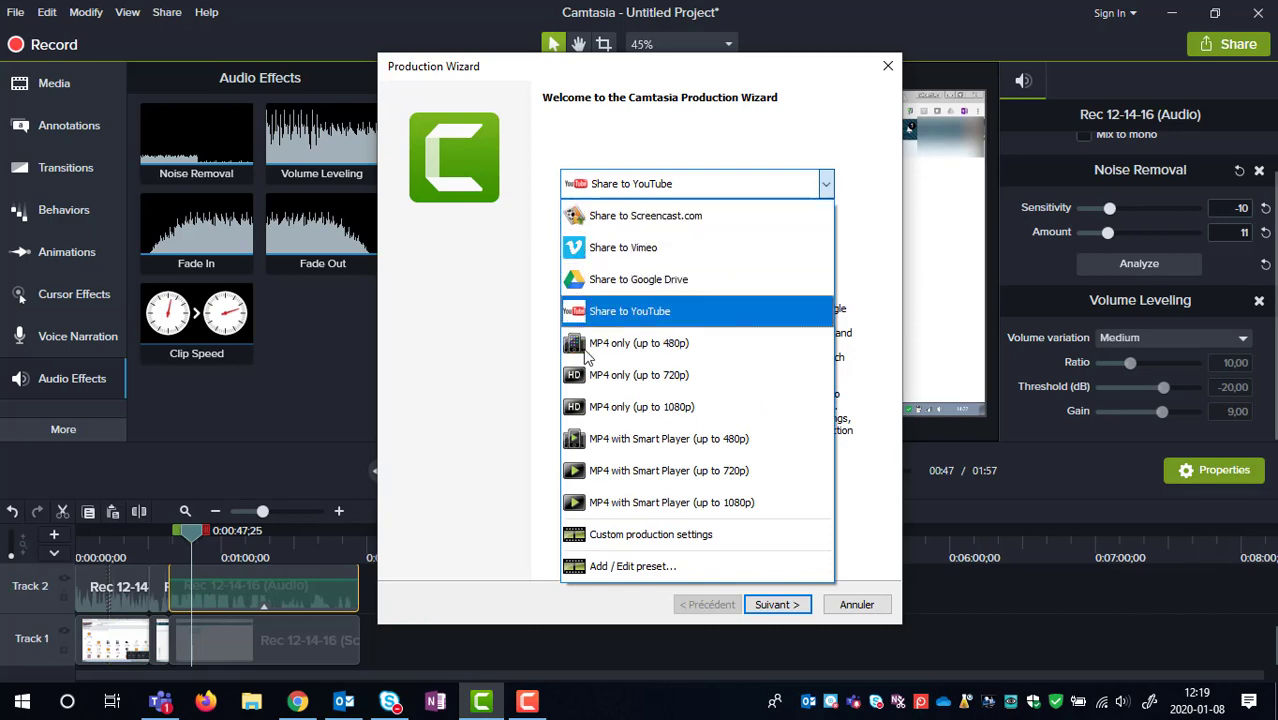
click(470, 390)
click(858, 608)
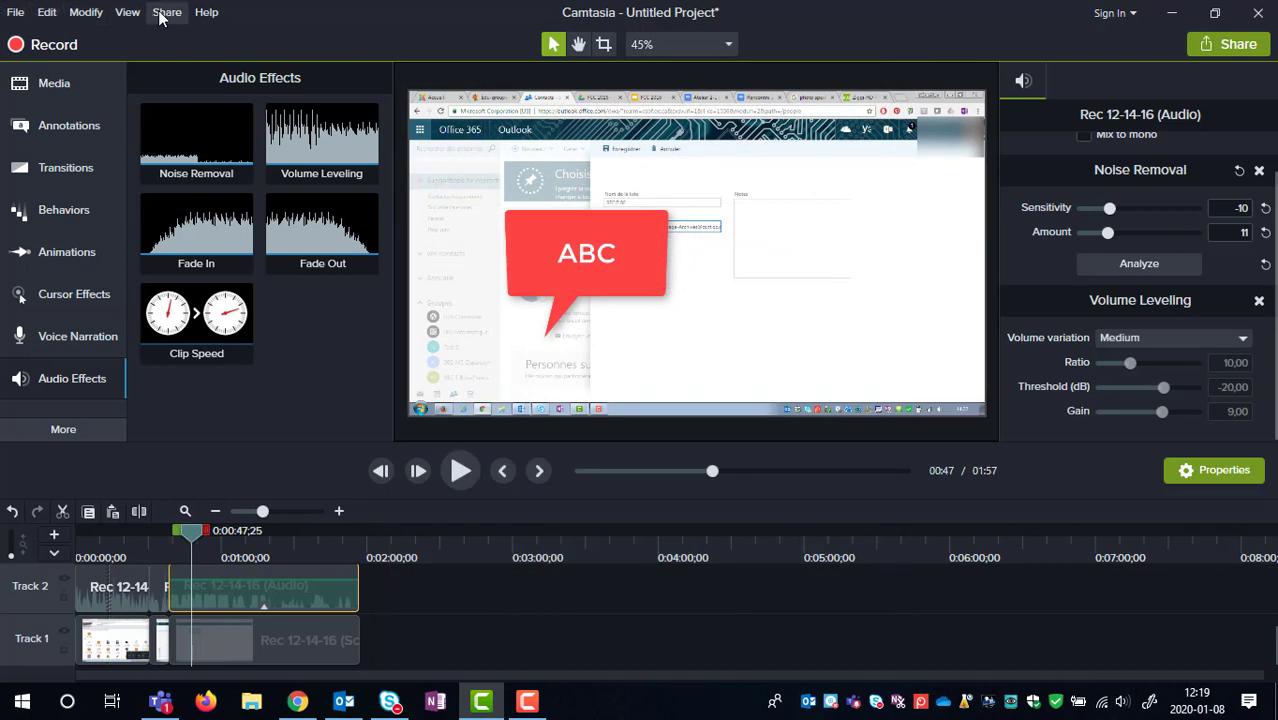
click(86, 14)
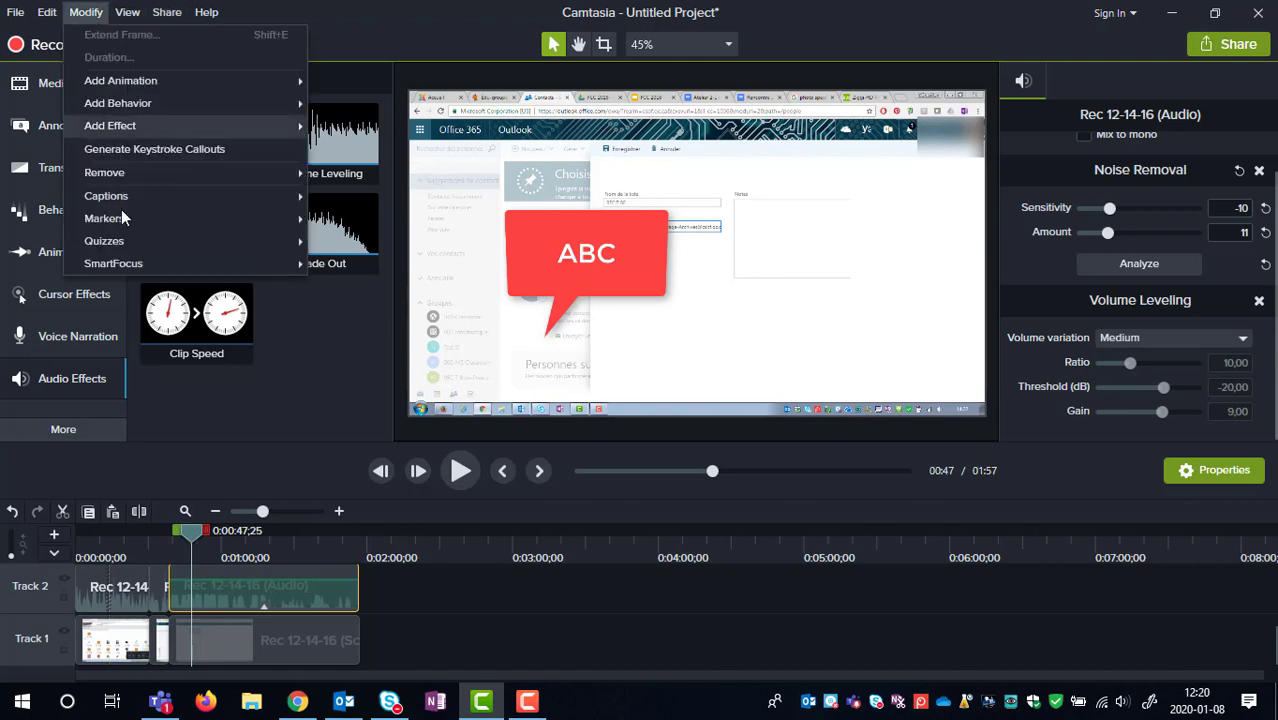
mouse_move(119, 247)
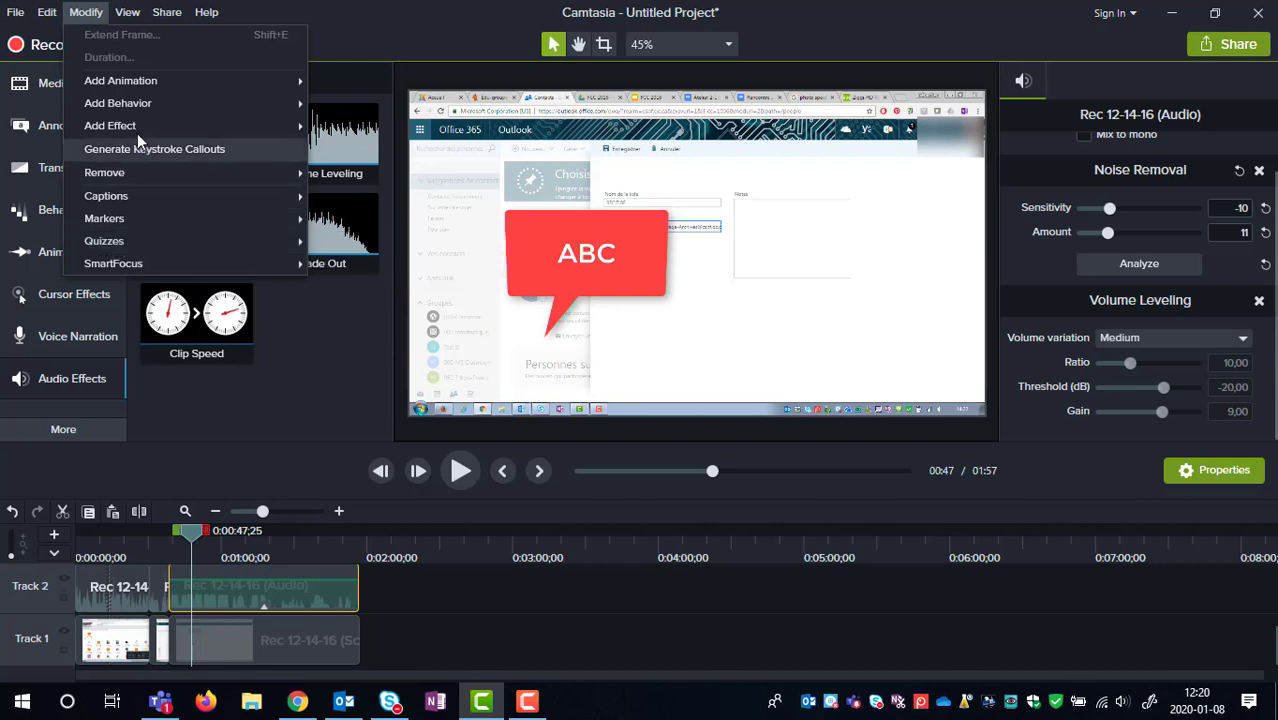
Open Camtasia's online video tutorials and look through the Learn the Basics and All Tutorials sections
click(207, 12)
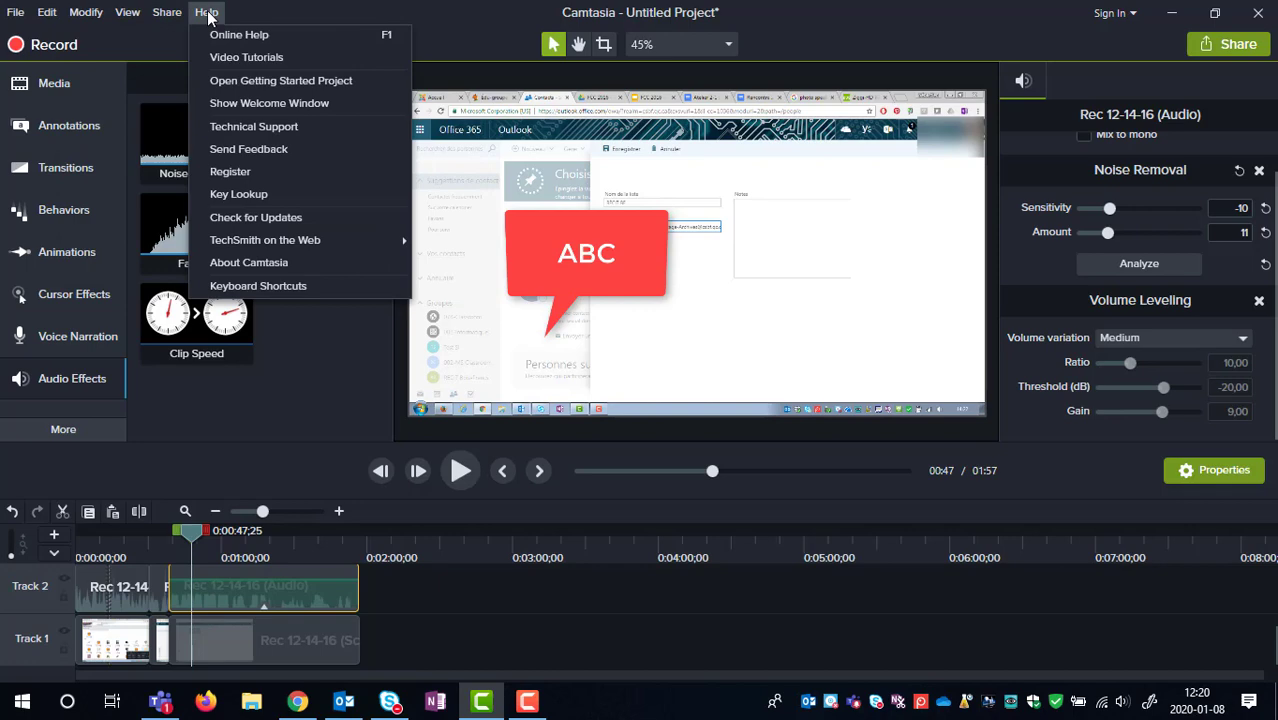
click(272, 57)
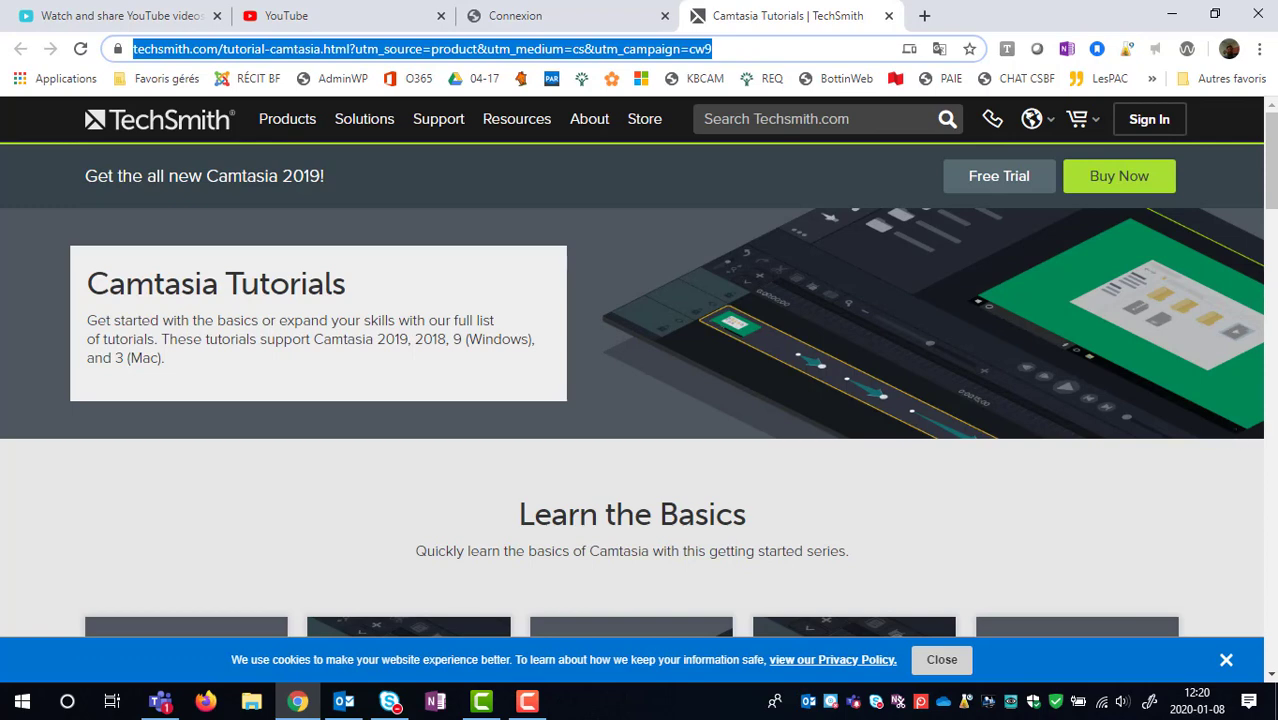
drag(1272, 160, 1274, 228)
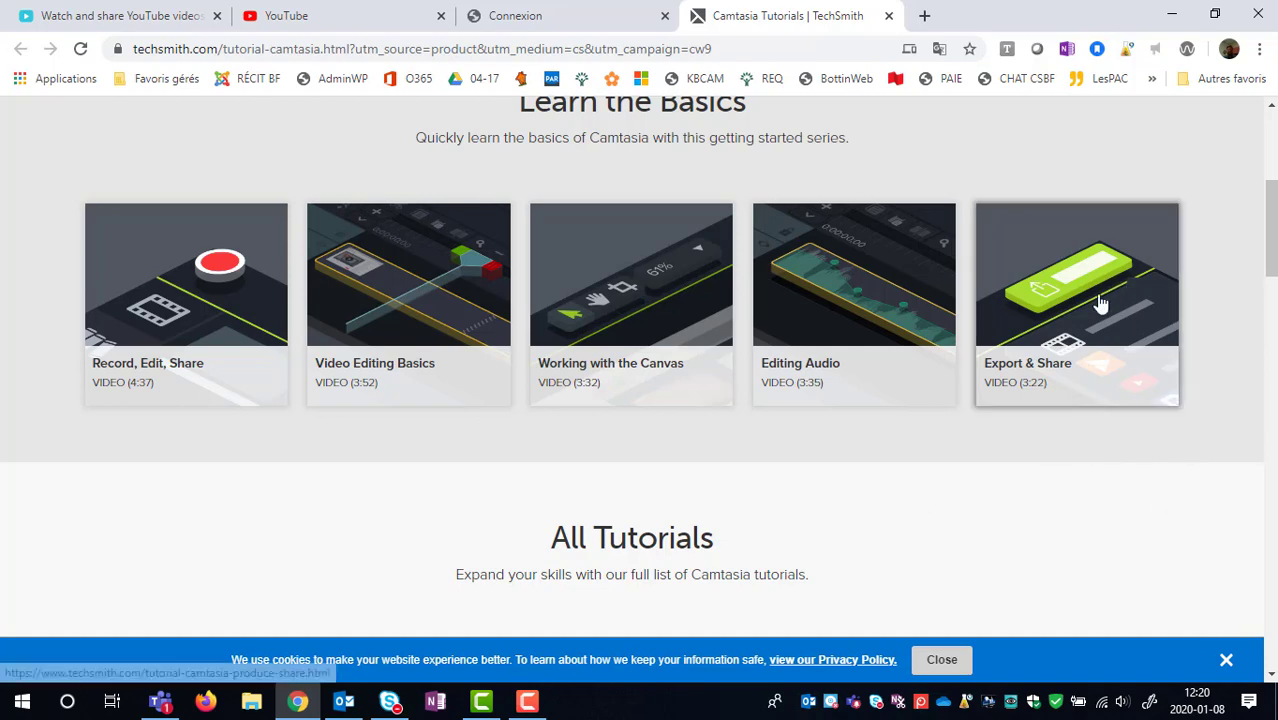
drag(1270, 230, 1270, 308)
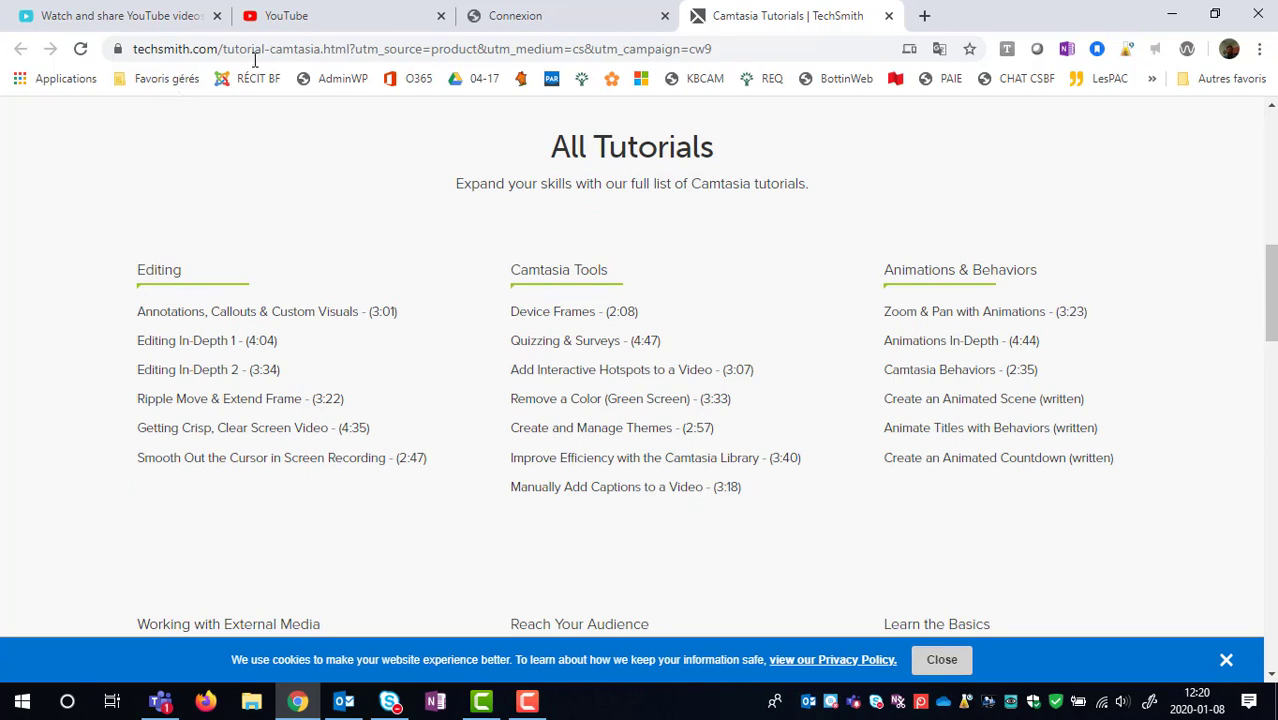
click(720, 49)
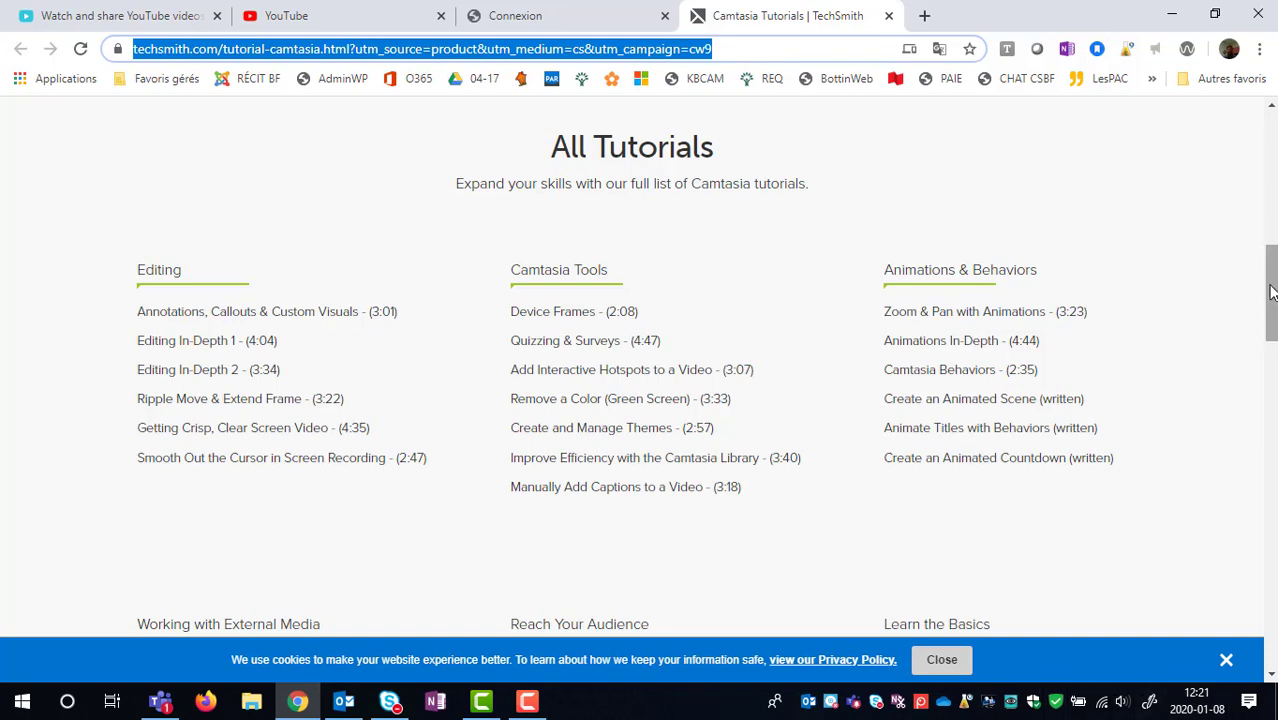
drag(1268, 292, 1268, 155)
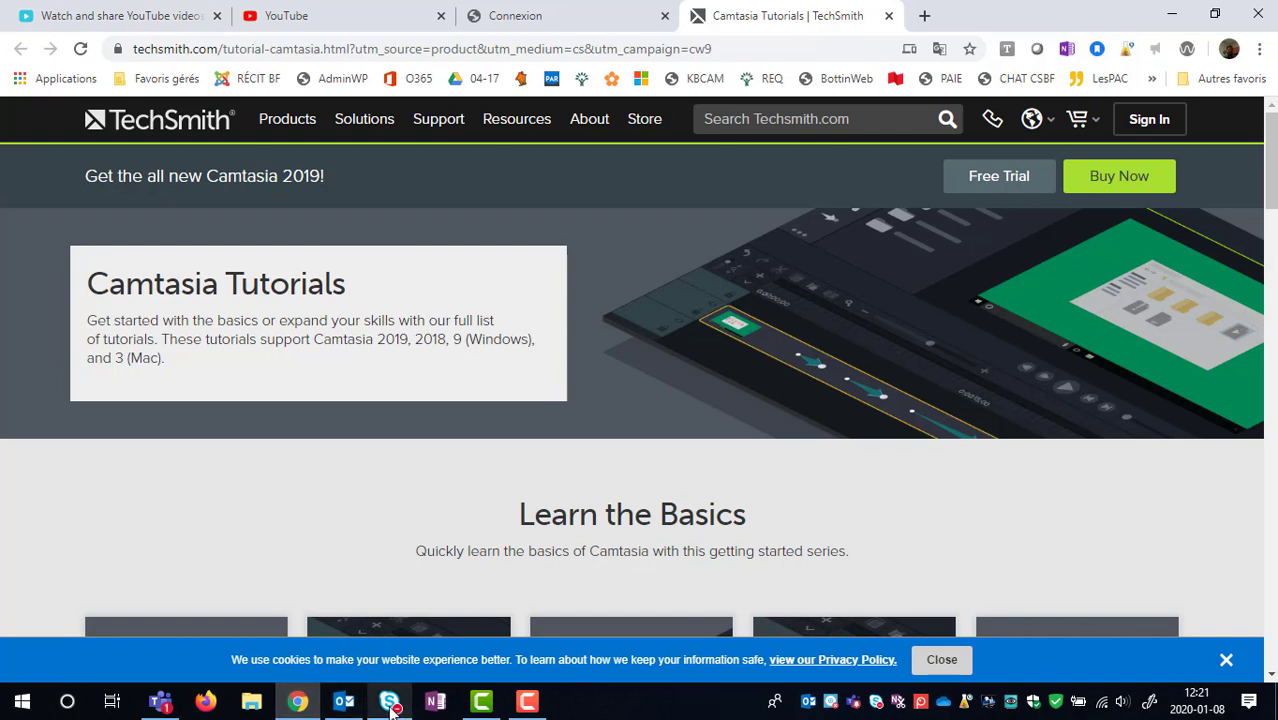
mouse_move(377, 711)
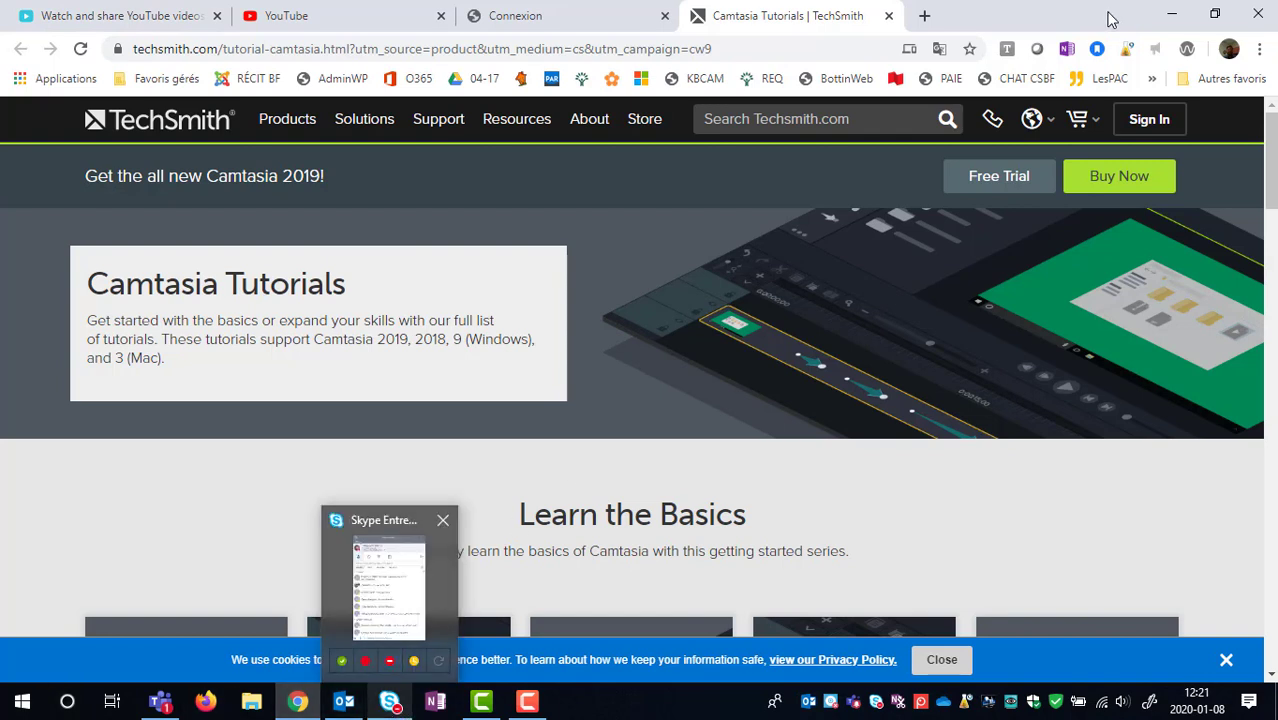